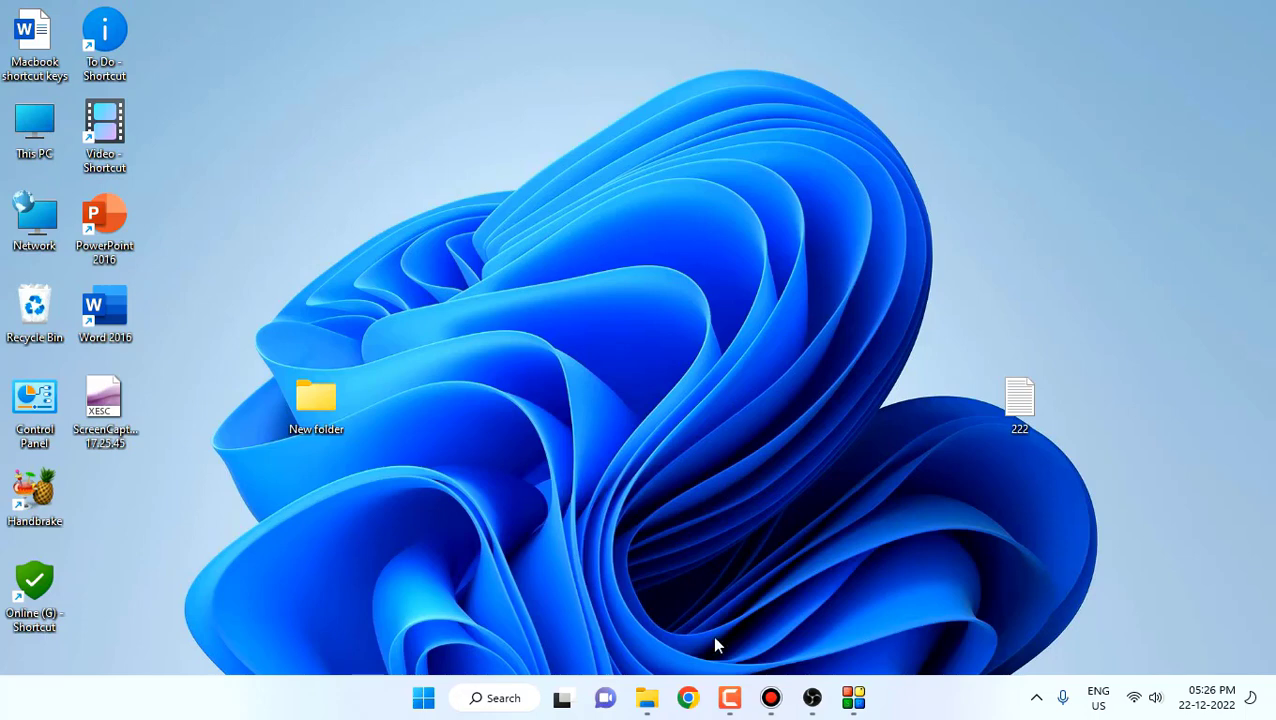
Confirm Camtasia Recorder's capture region is 400 wide by 760 high, then close the recorder
click(729, 697)
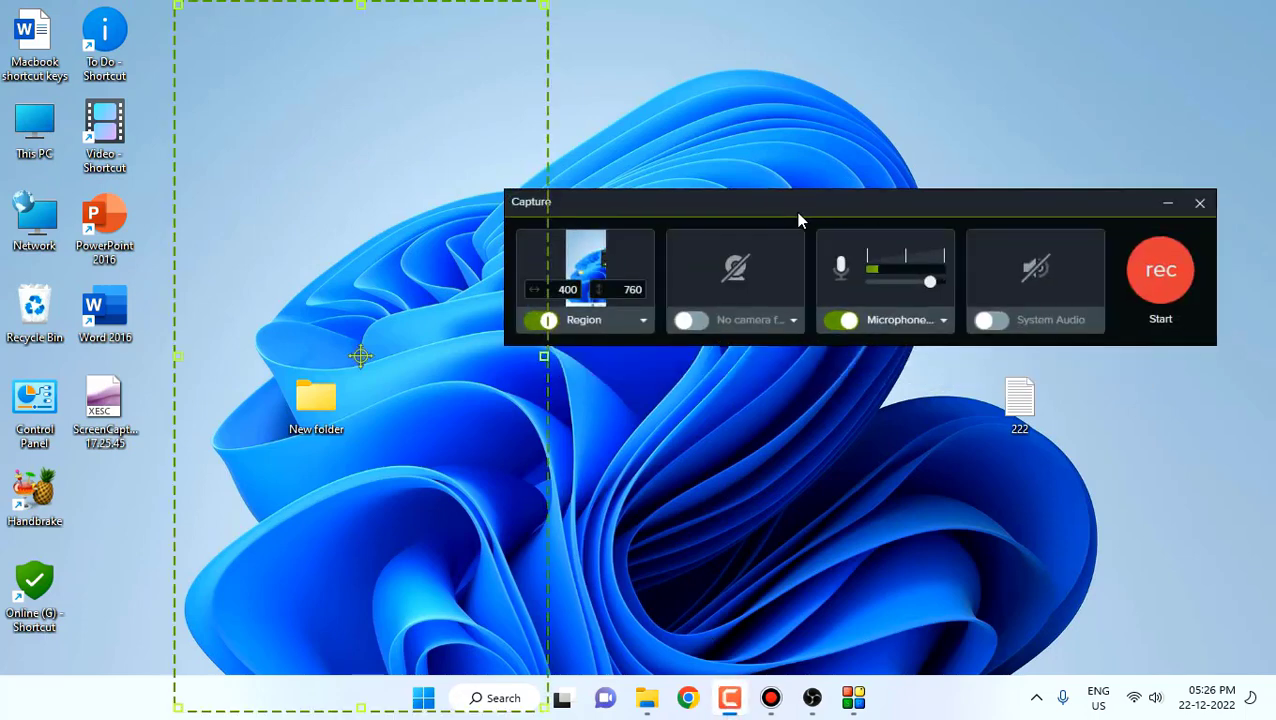
drag(800, 220, 658, 220)
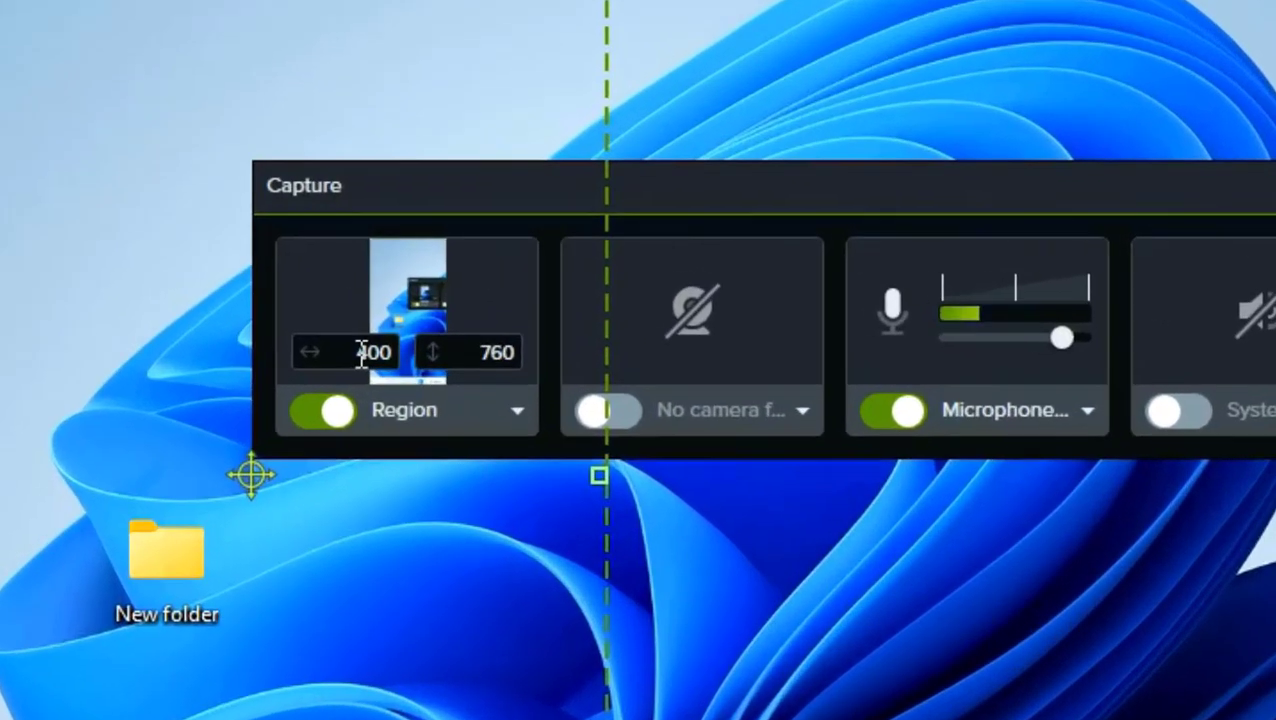
click(424, 297)
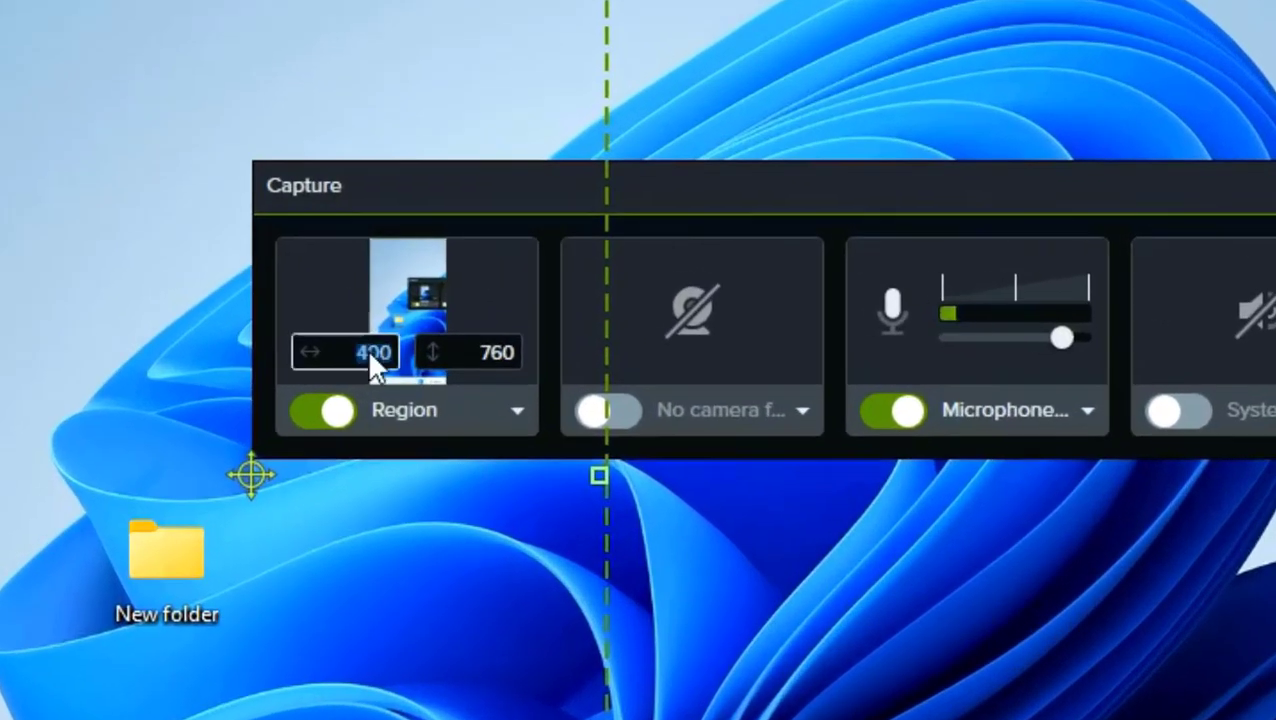
click(471, 352)
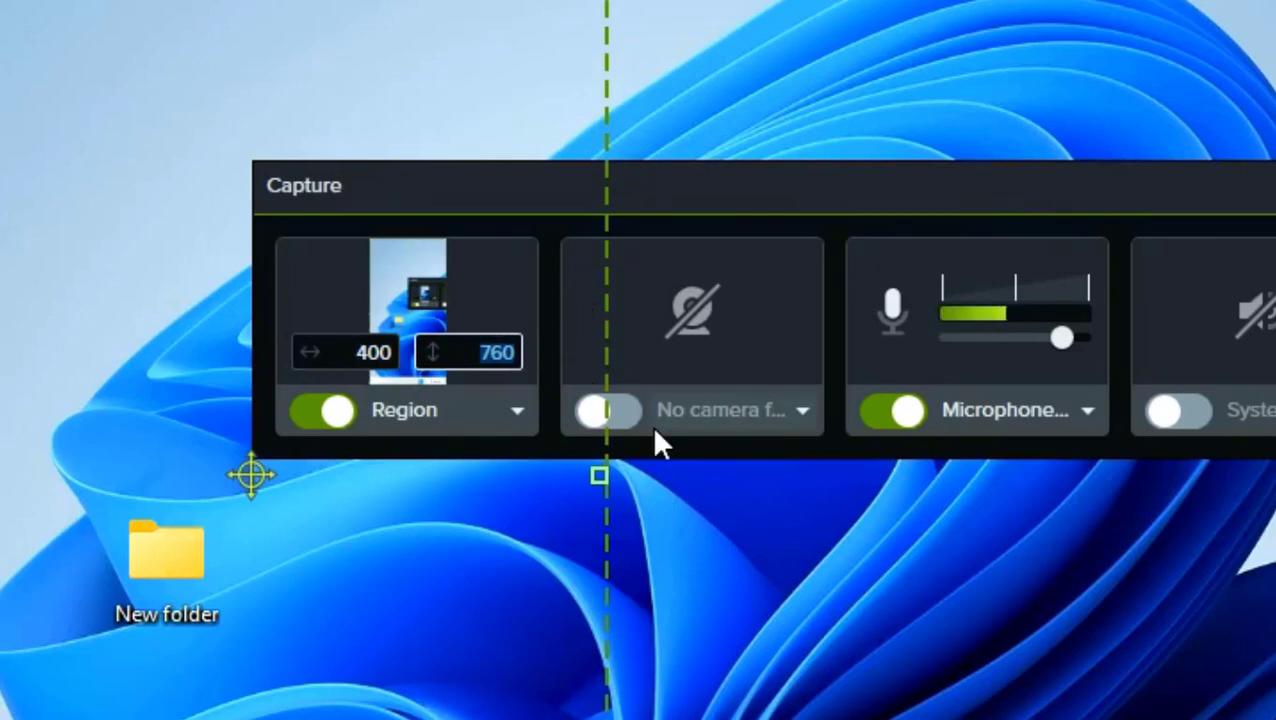
click(499, 352)
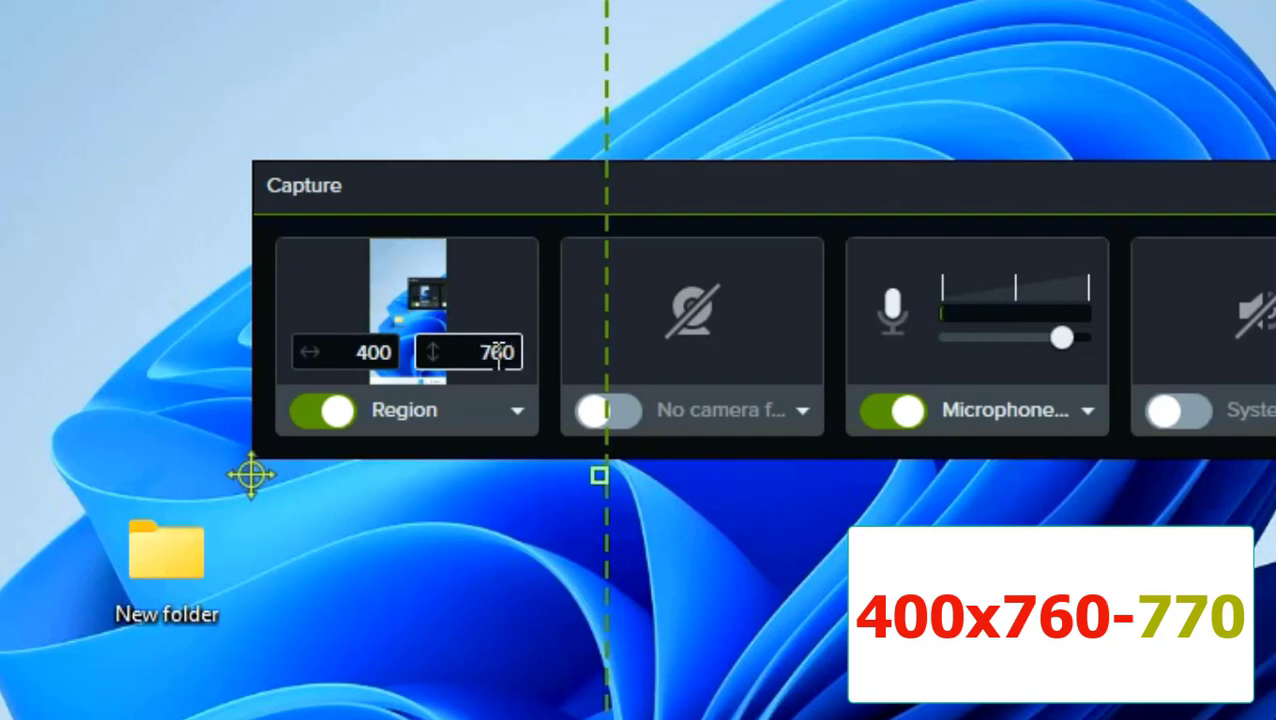
double_click(507, 352)
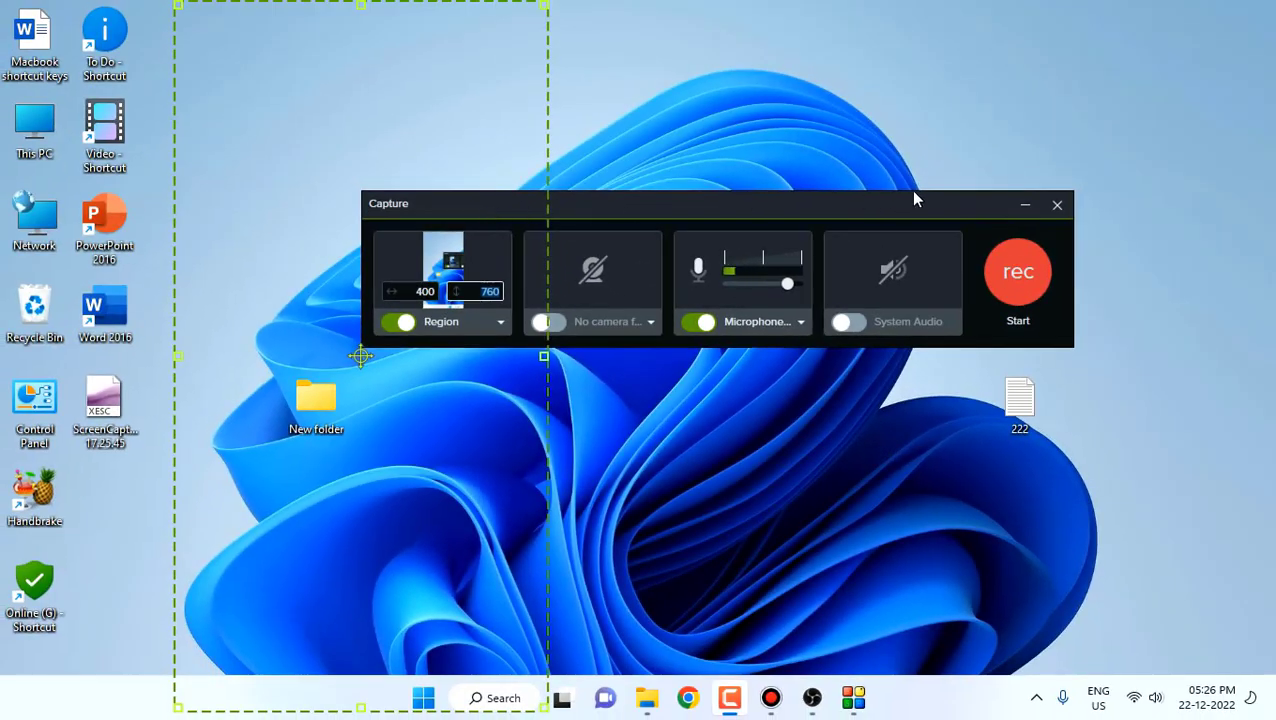
click(1057, 206)
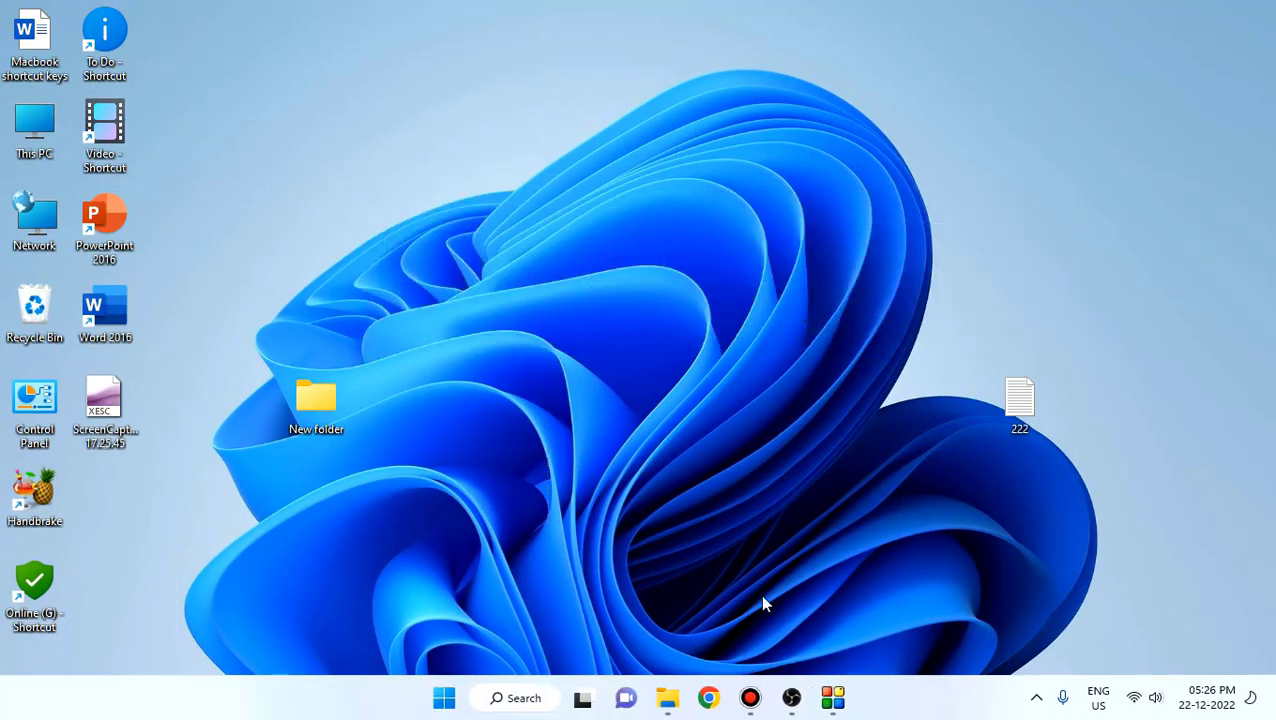
In Bandicam, set a custom recording rectangle of 400 x 760
click(750, 697)
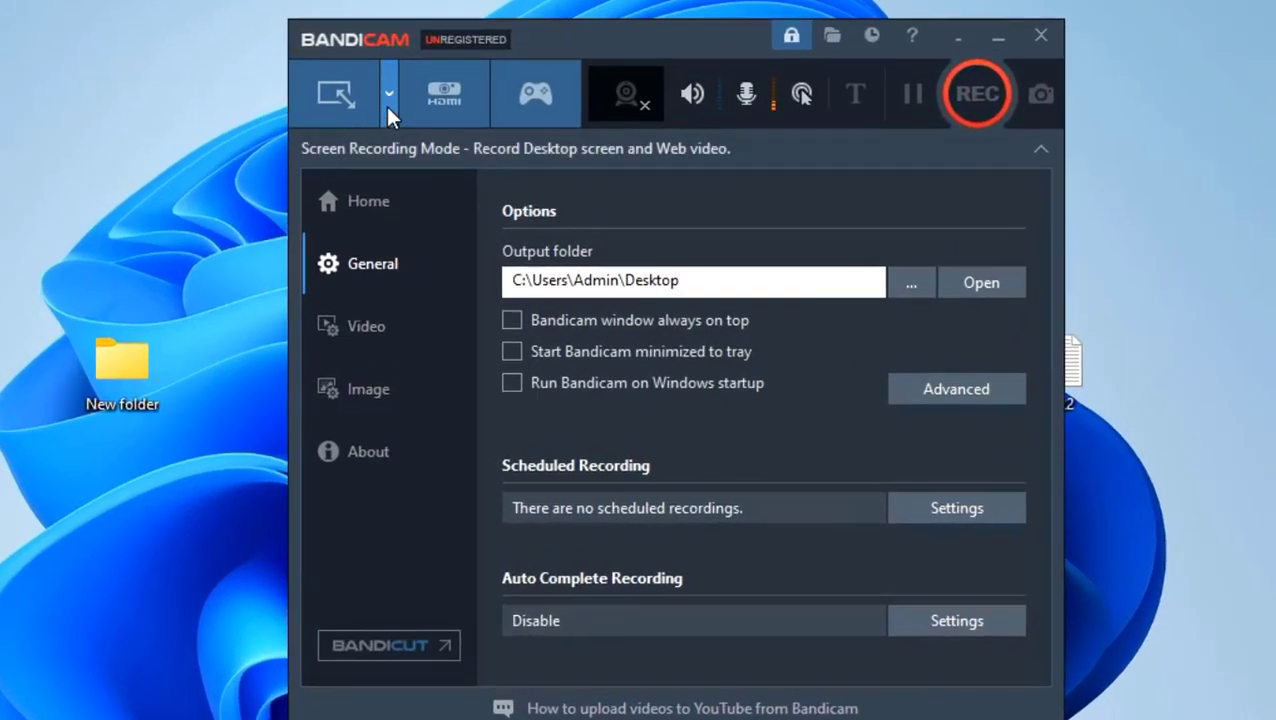
click(388, 106)
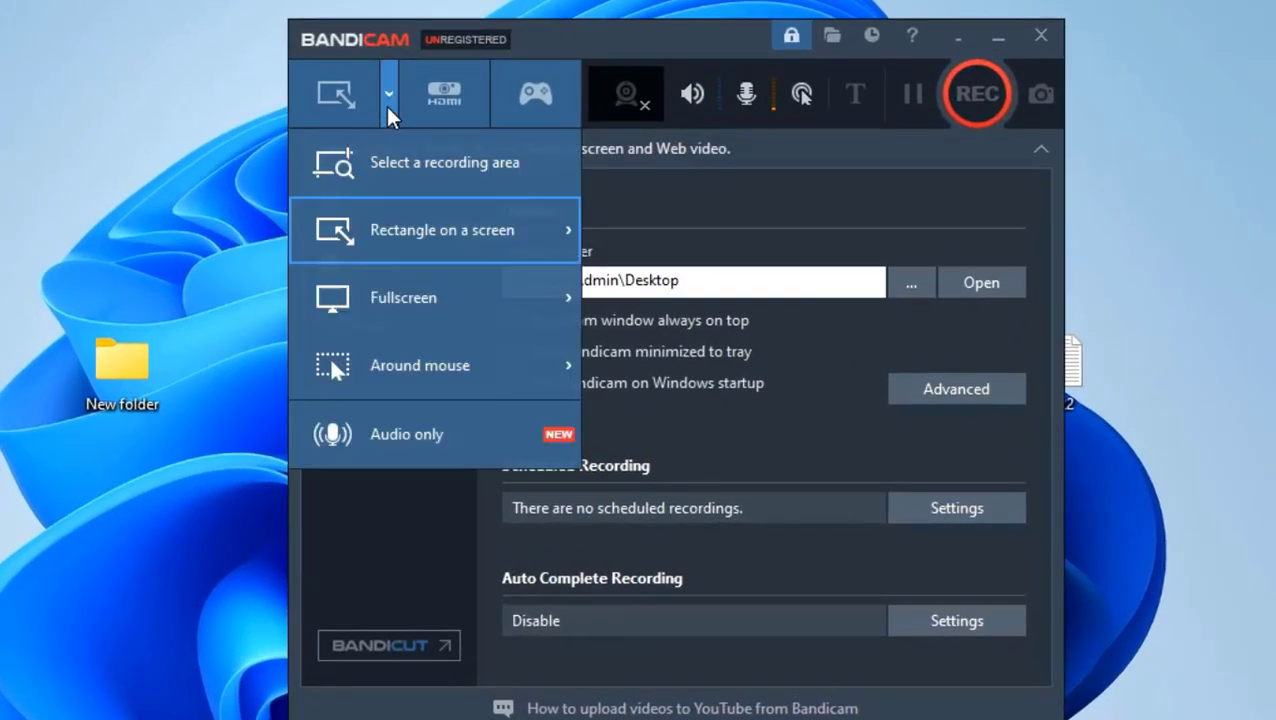
mouse_move(413, 228)
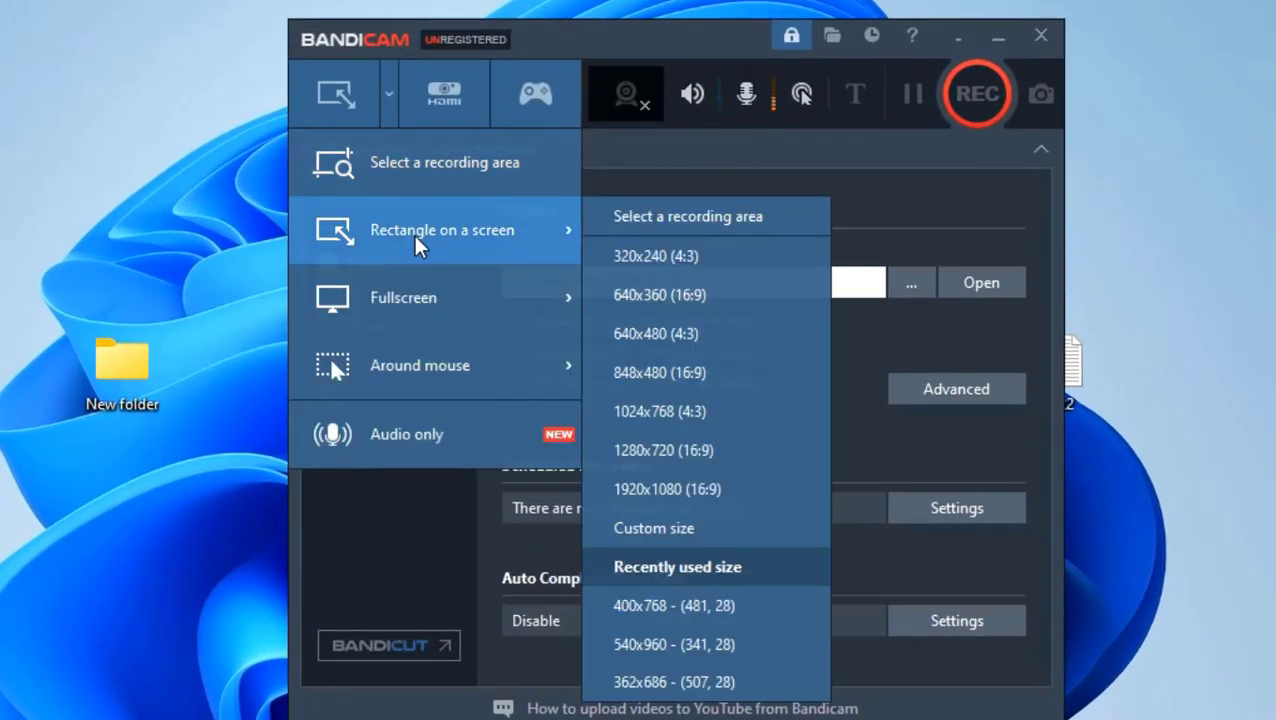
click(688, 530)
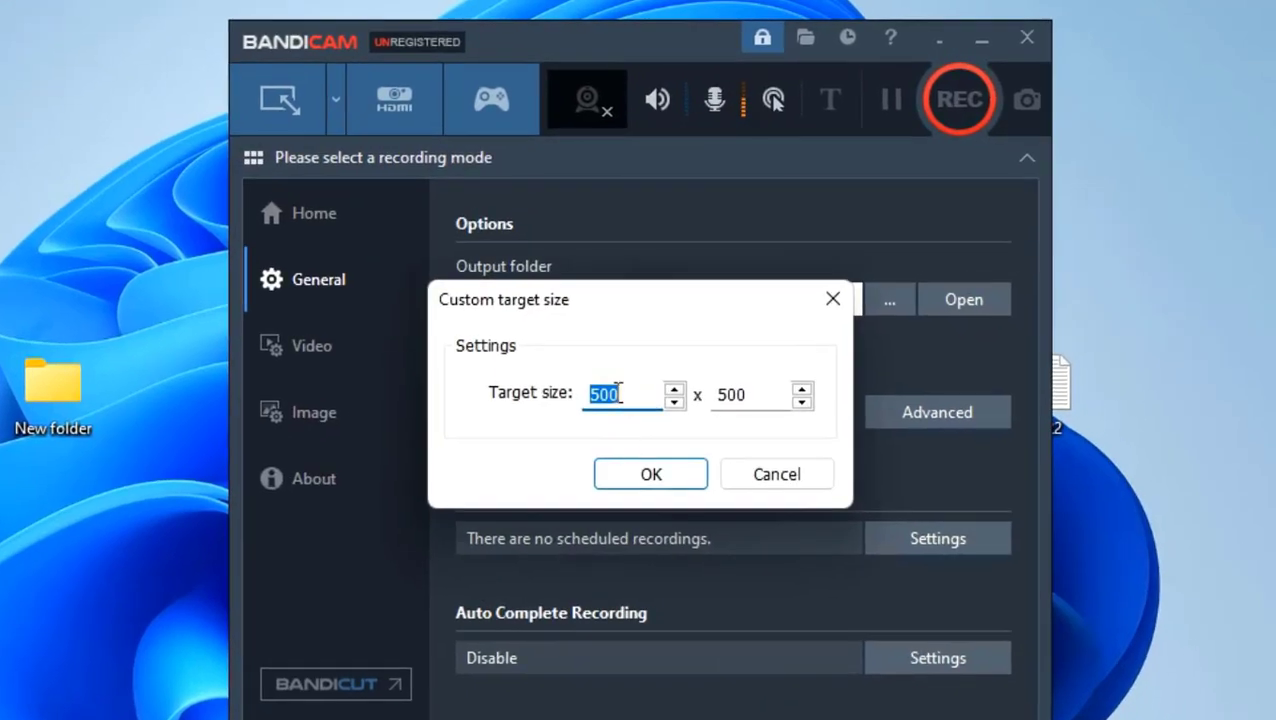
text(400)
key(Tab)
text(760)
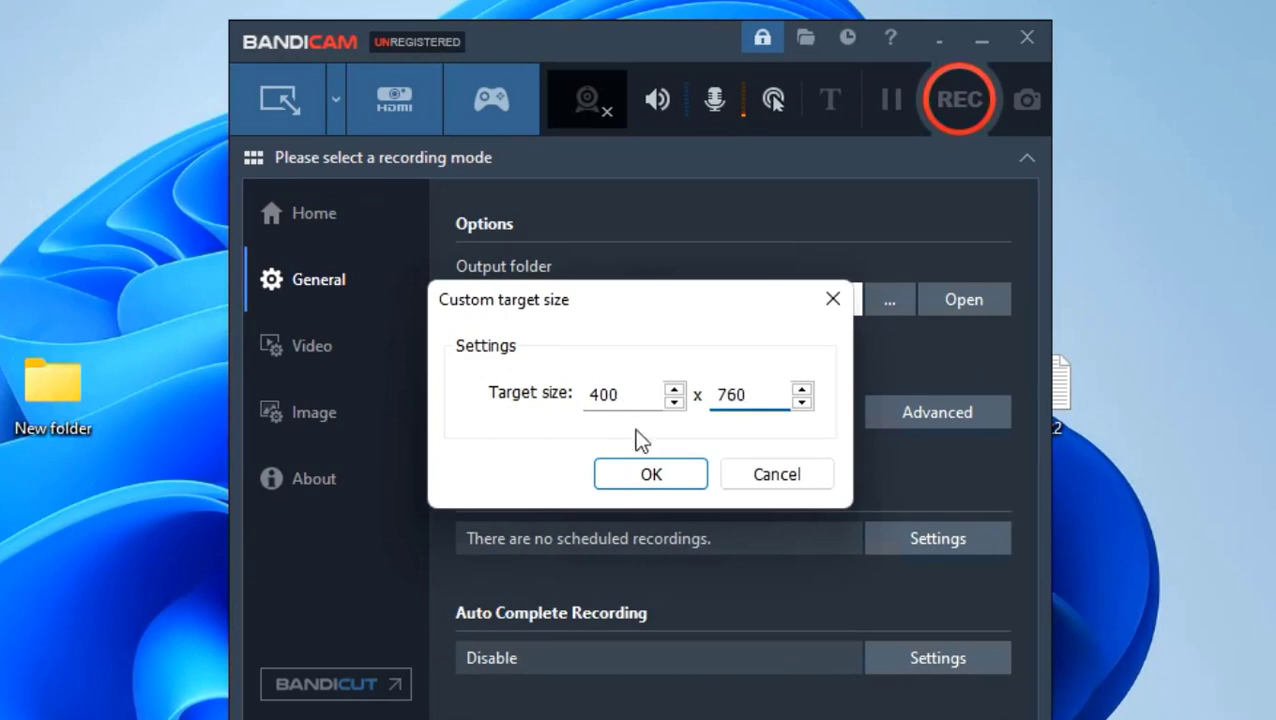
click(678, 476)
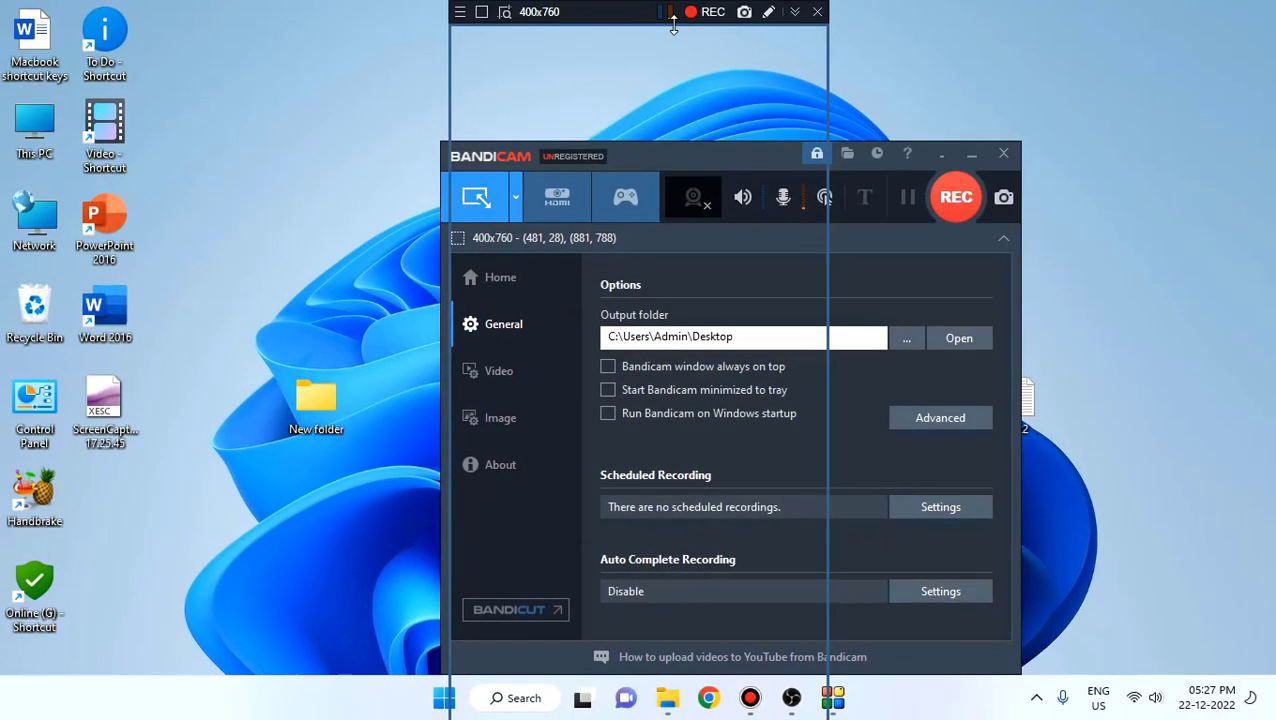
Reposition the 400×760 capture frame, then close it and Bandicam
drag(643, 19, 586, 17)
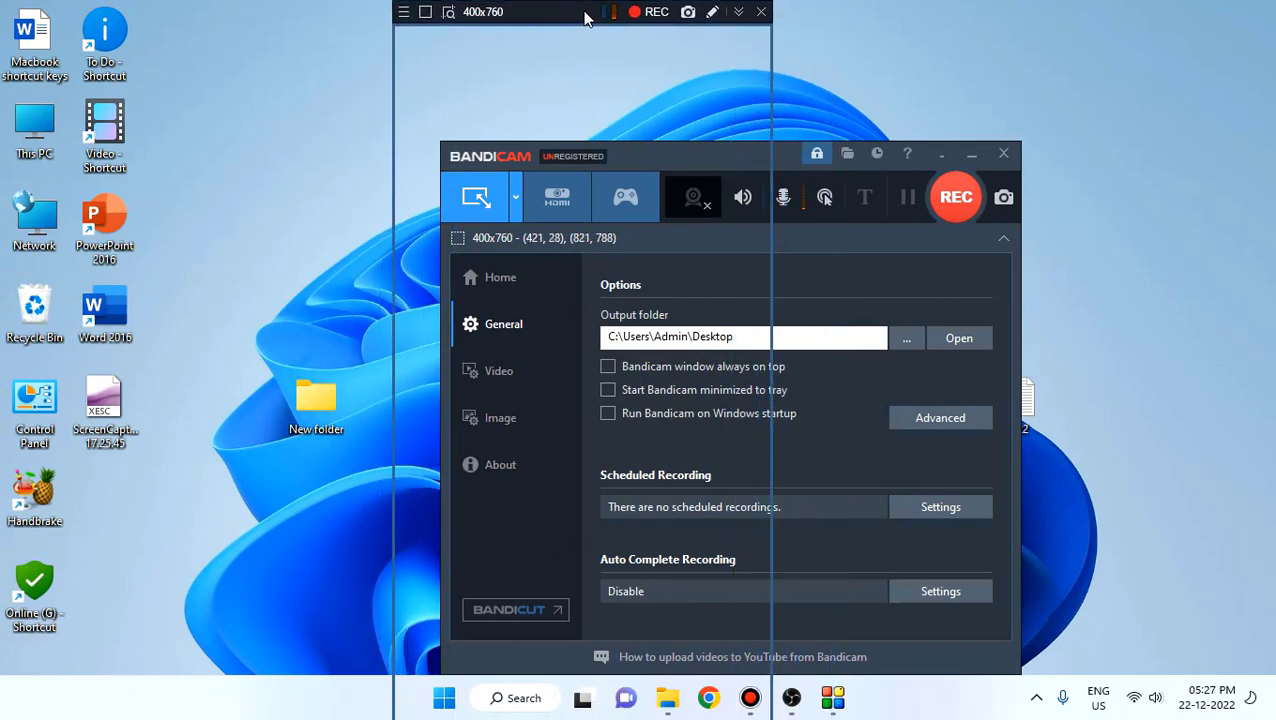
click(761, 11)
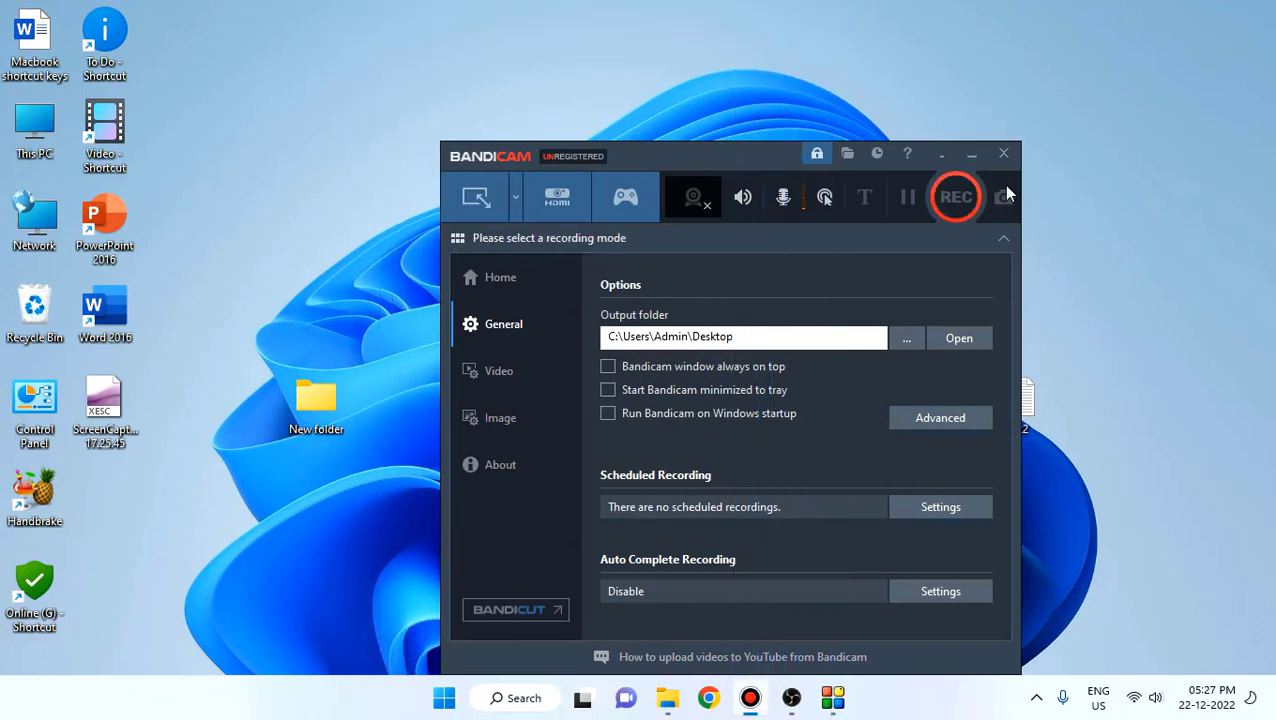
click(1004, 153)
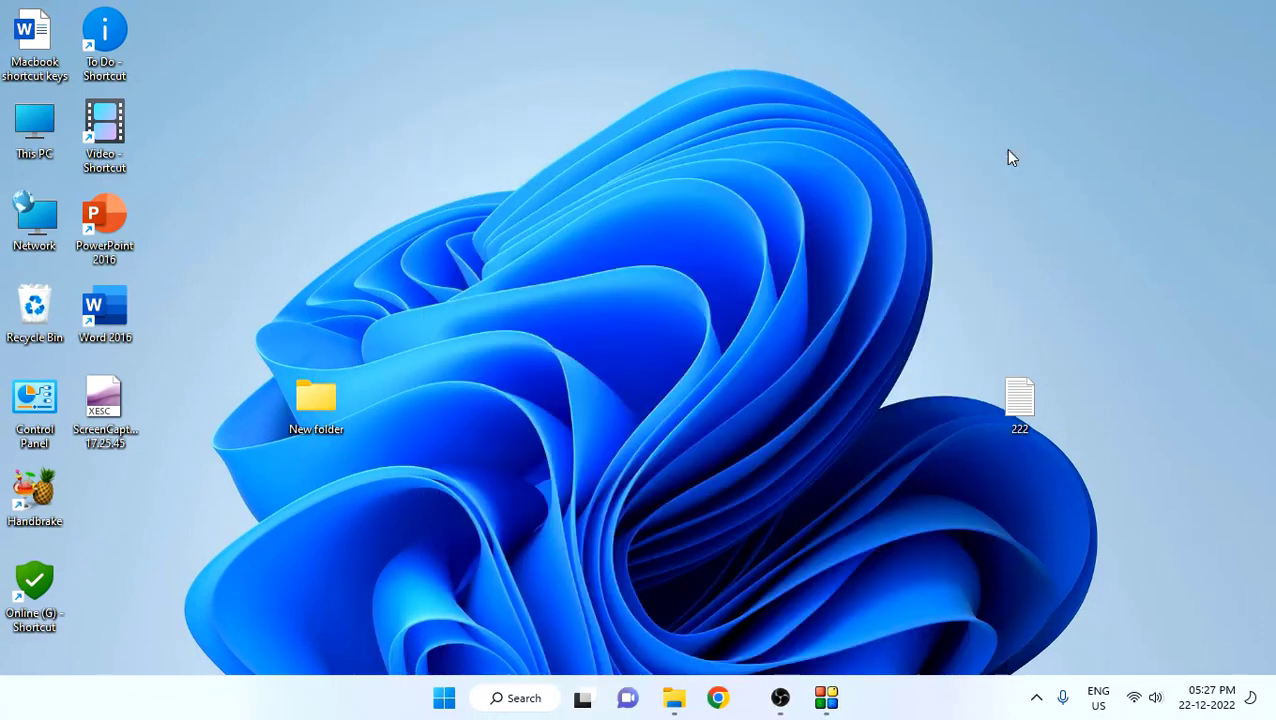
Select OBS's Display Capture source and confirm 400x768 base and output resolution in Video settings
click(770, 697)
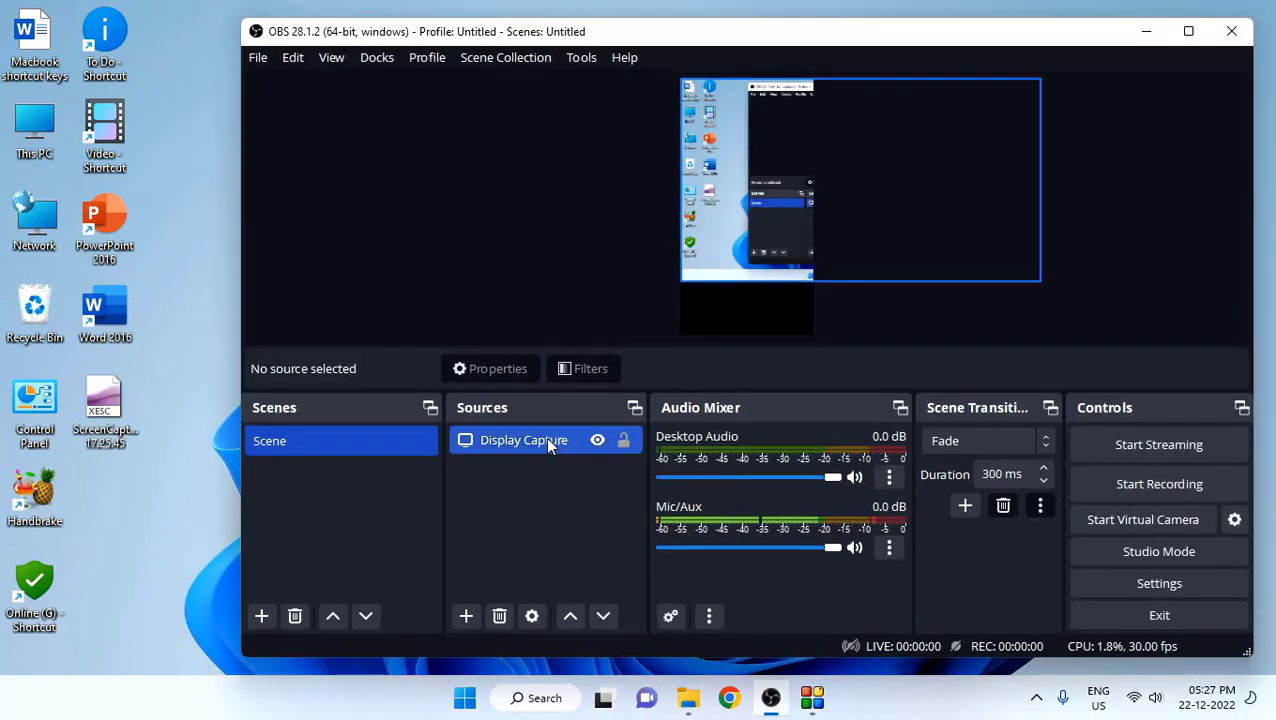
click(515, 446)
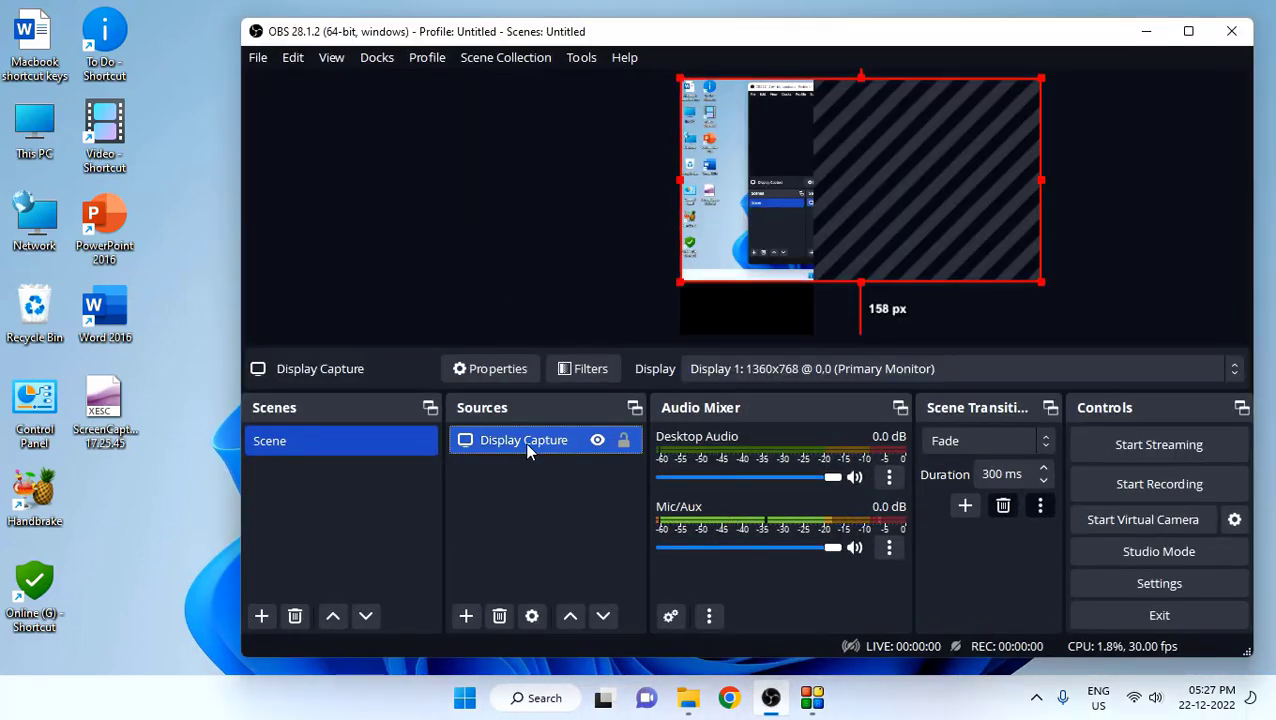
click(1159, 584)
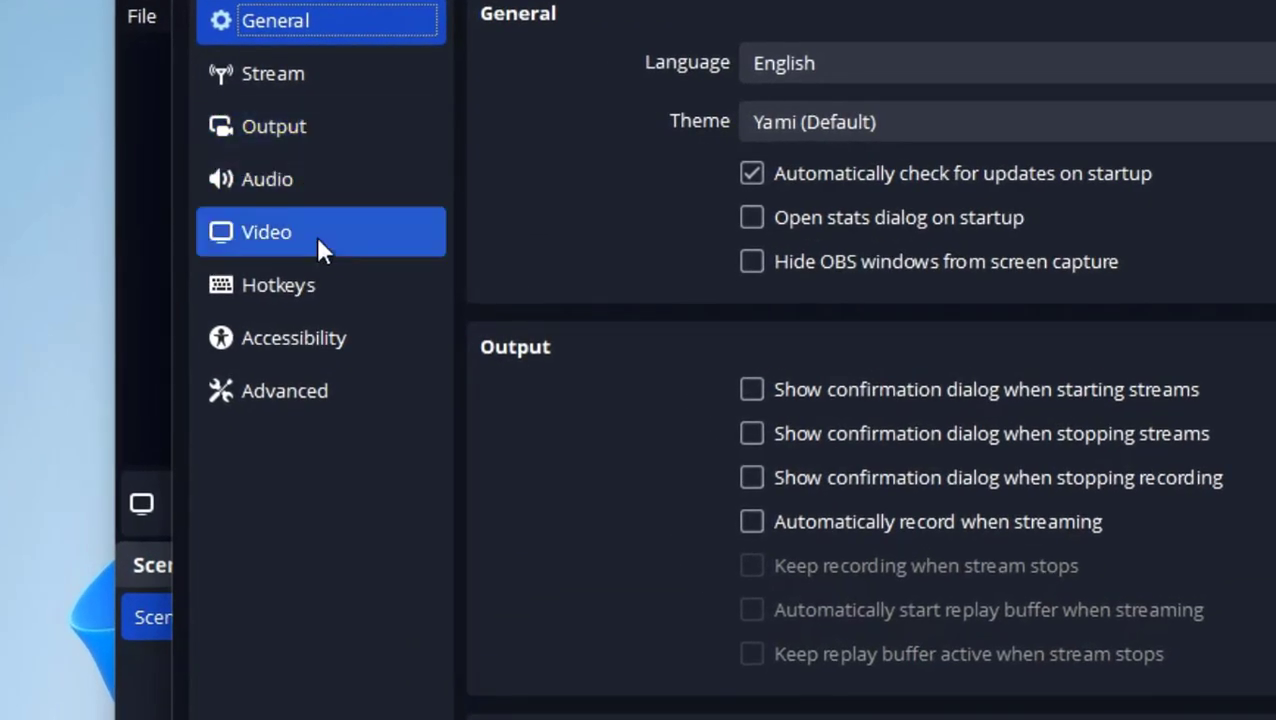
click(315, 235)
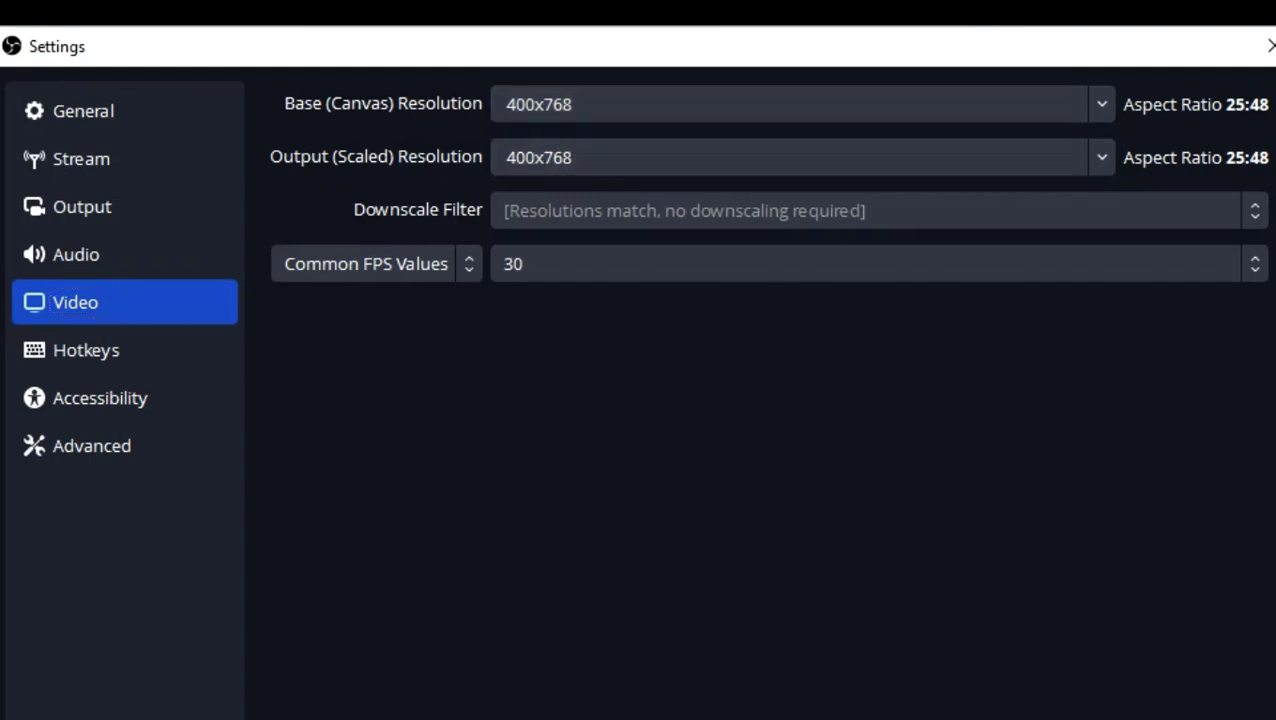
key(Return)
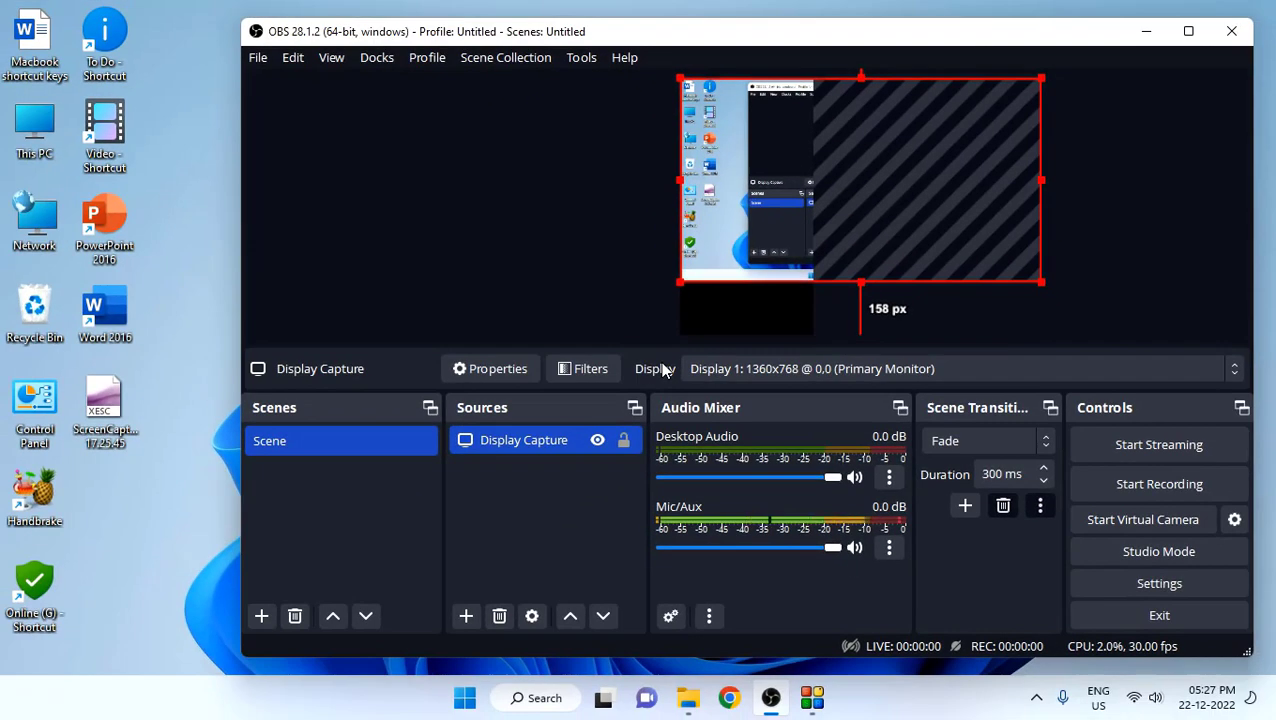
drag(739, 36, 640, 42)
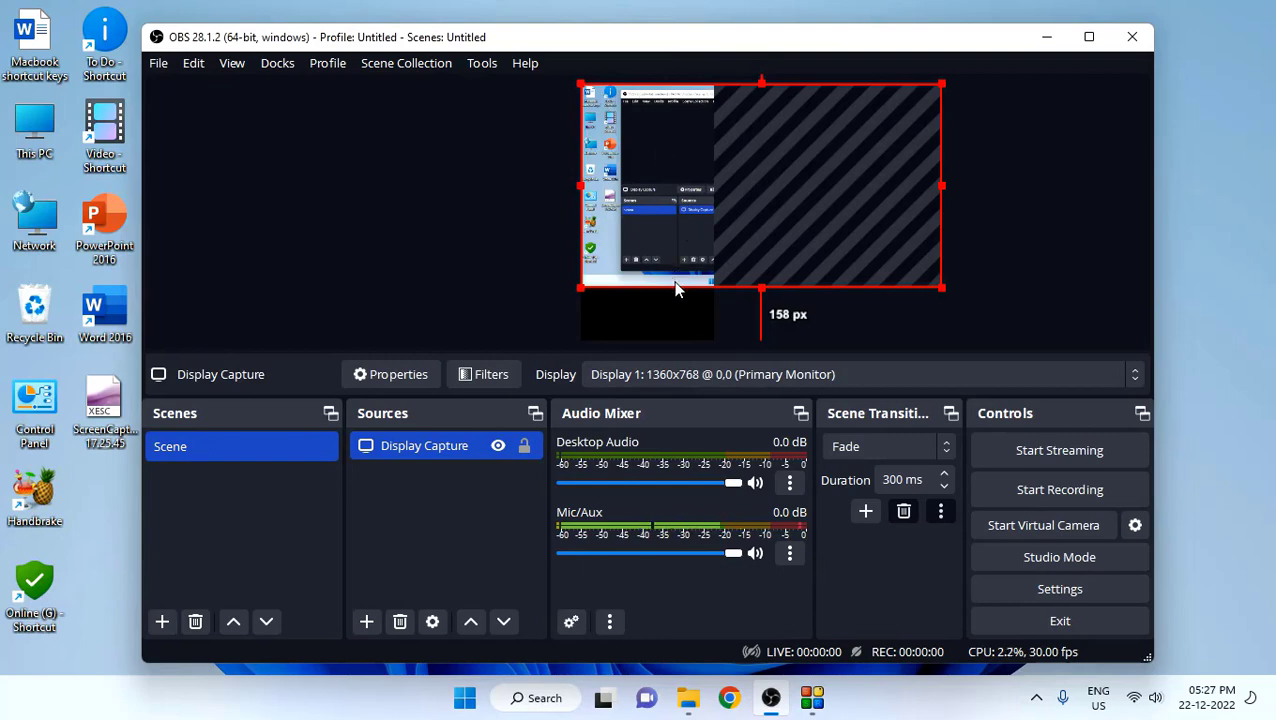
Close OBS and confirm BSR Screen Recorder's screen region is 400×768 at X 416, Y 0
click(1131, 44)
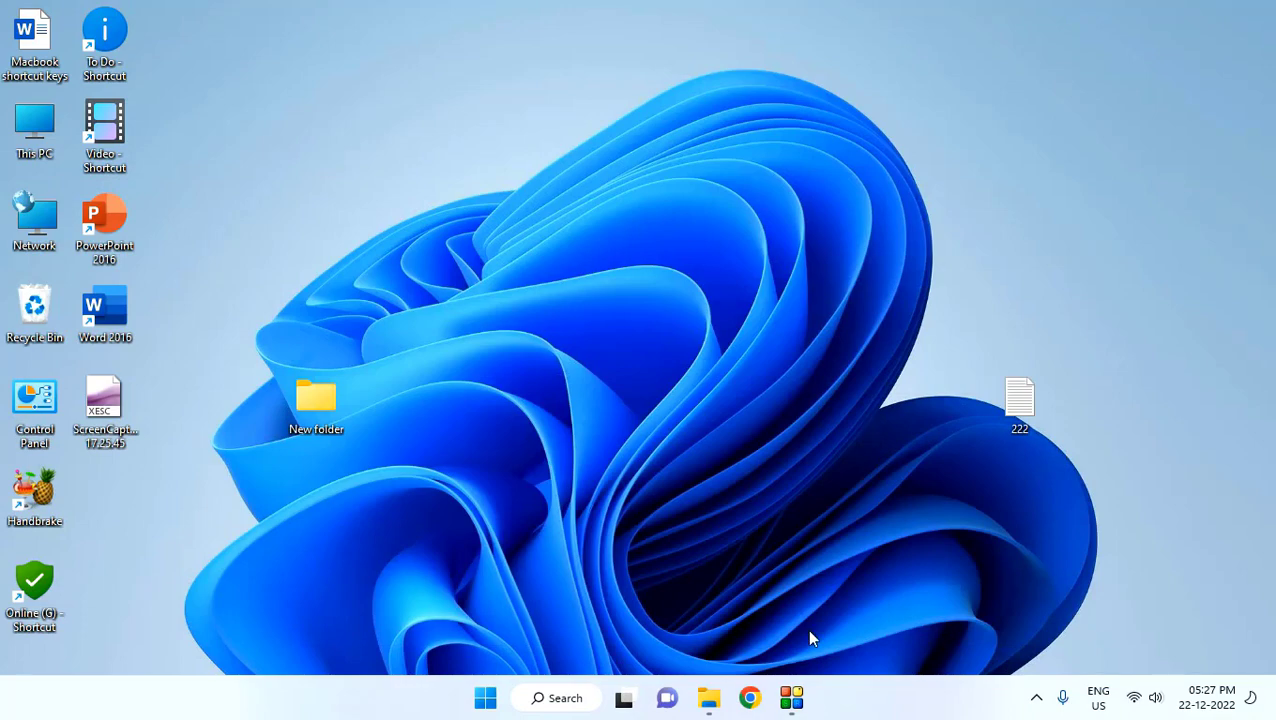
click(791, 697)
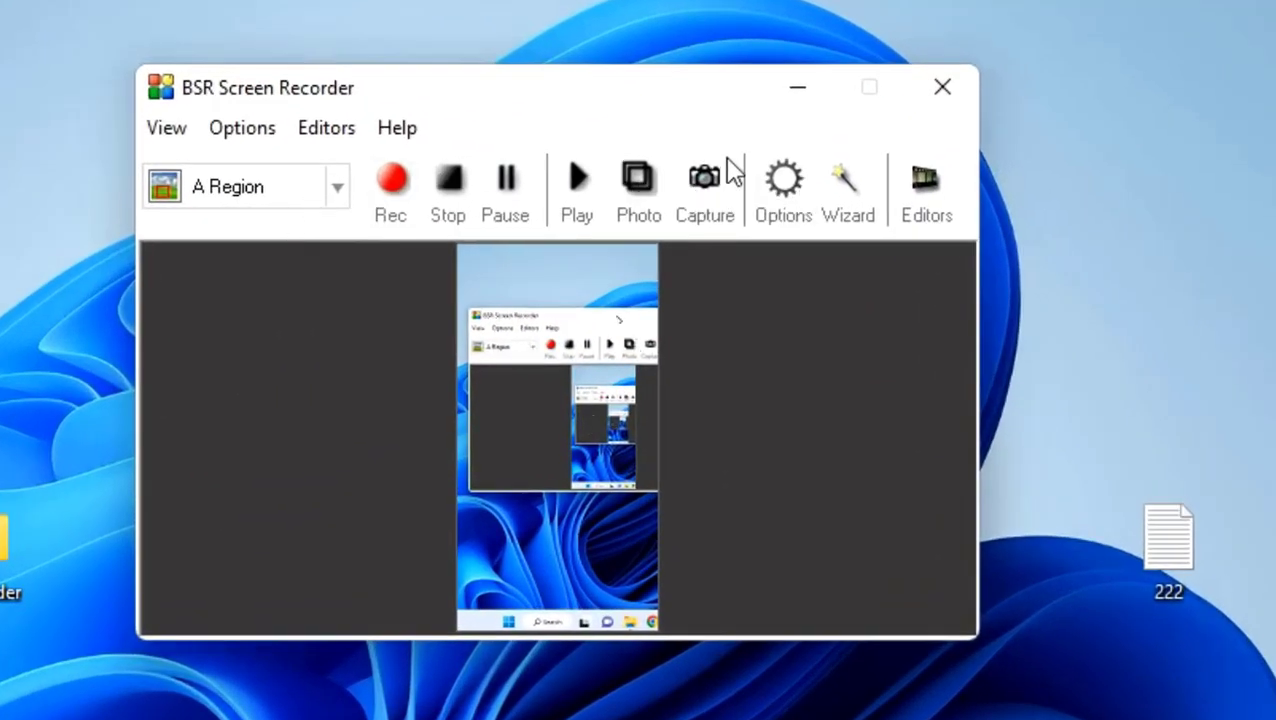
click(781, 184)
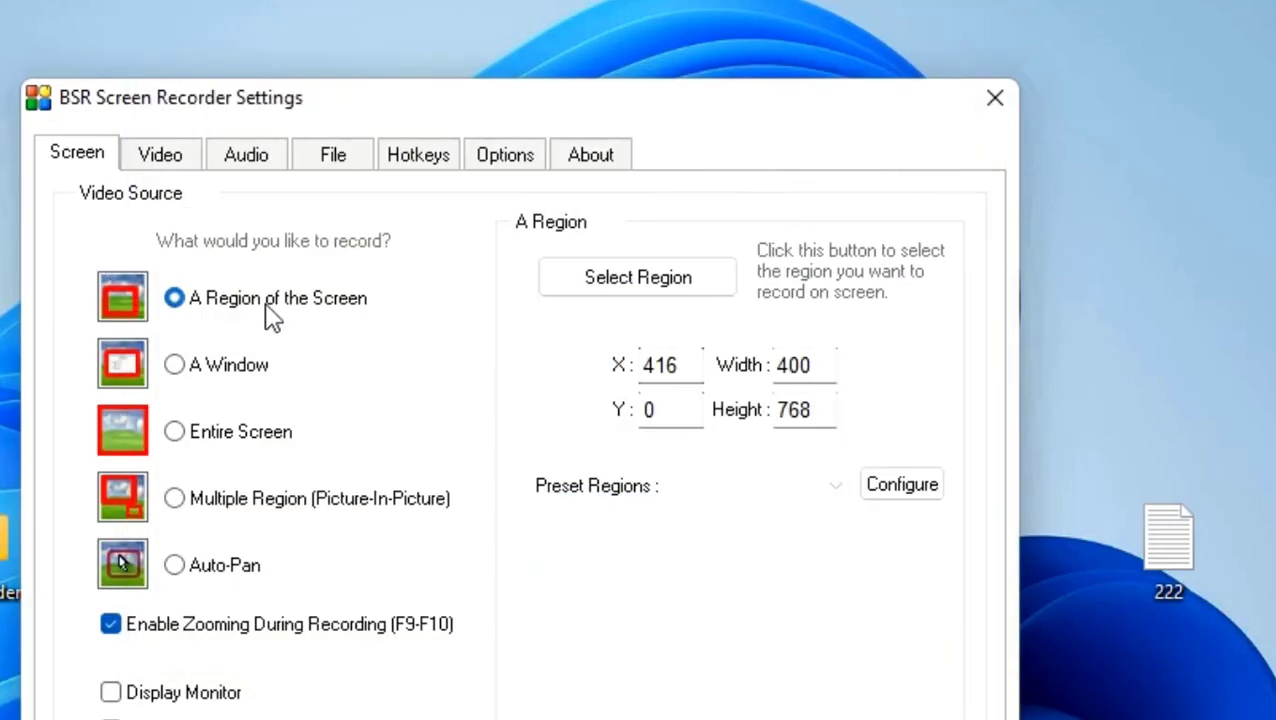
double_click(800, 366)
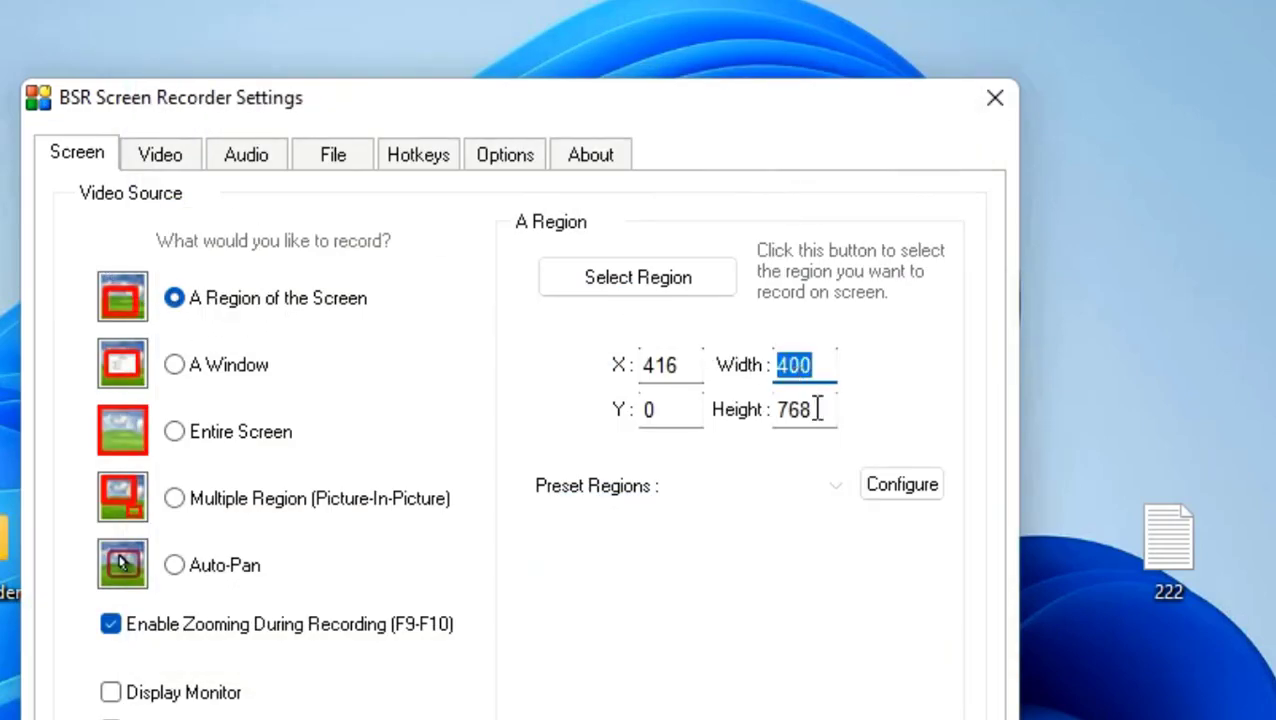
double_click(818, 409)
drag(781, 410, 818, 410)
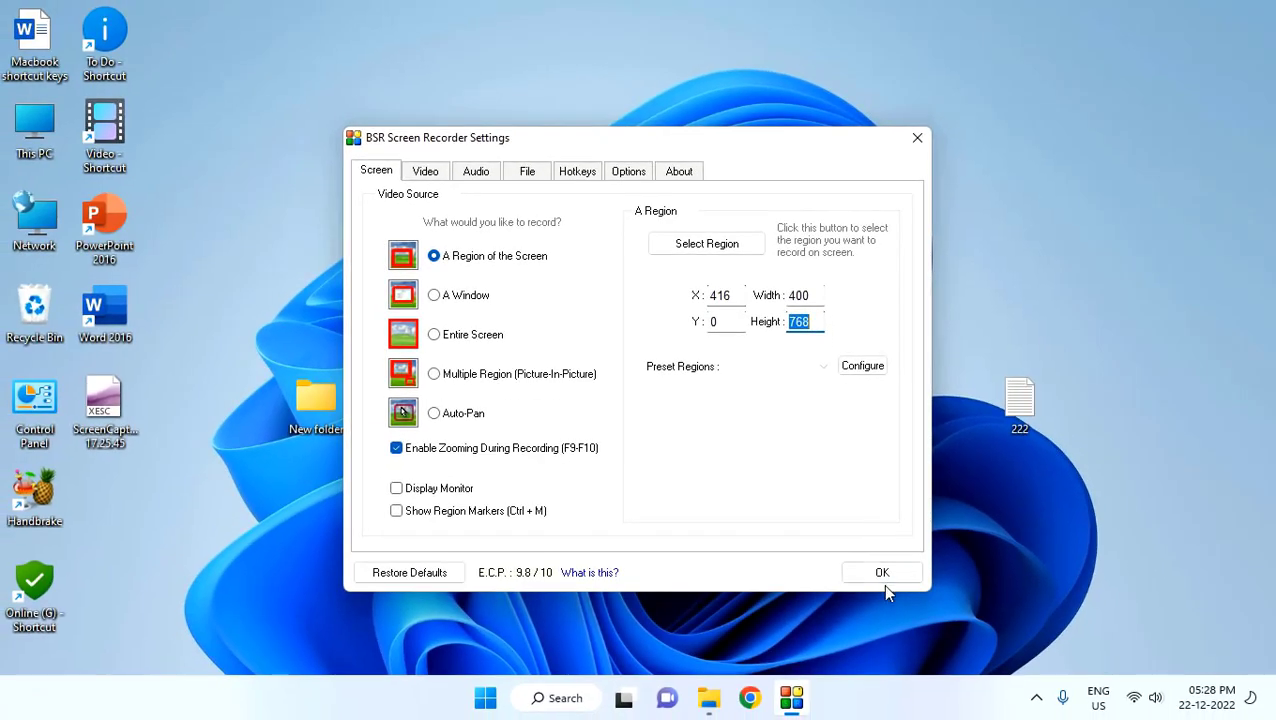
click(882, 574)
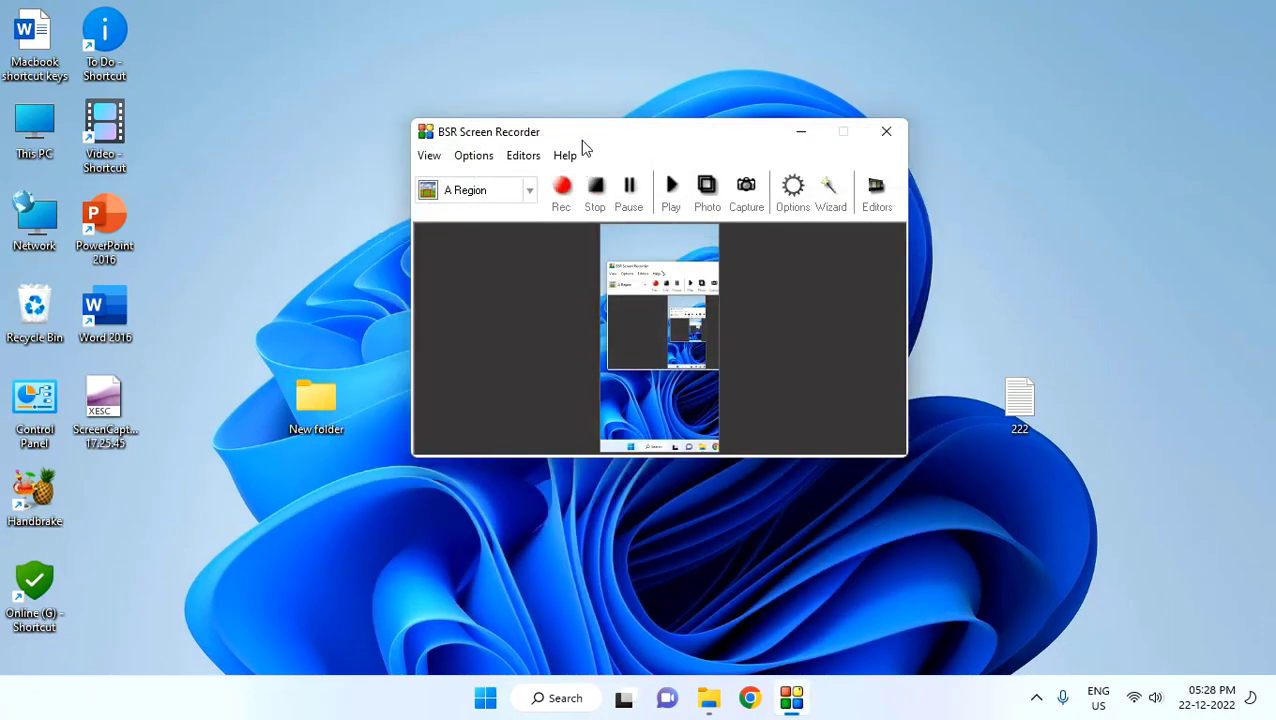
drag(584, 140, 612, 128)
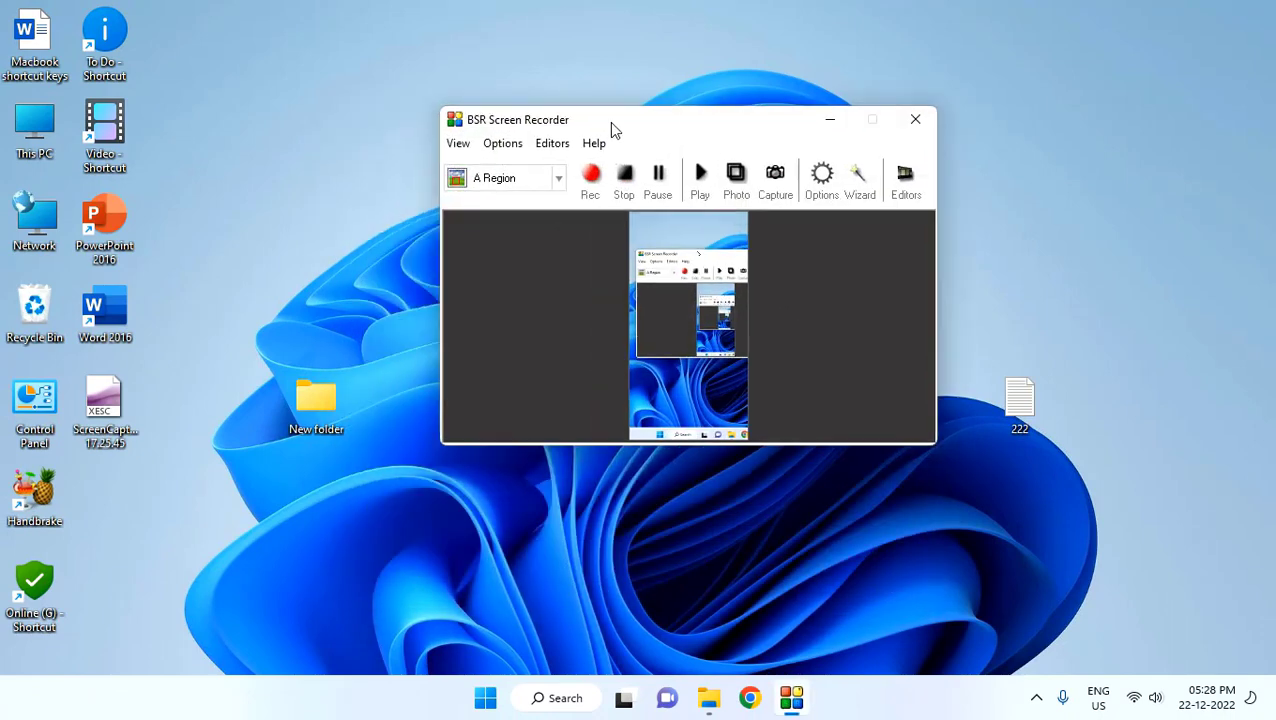
click(487, 700)
Dismiss the Start menu and close BSR Screen Recorder
click(488, 702)
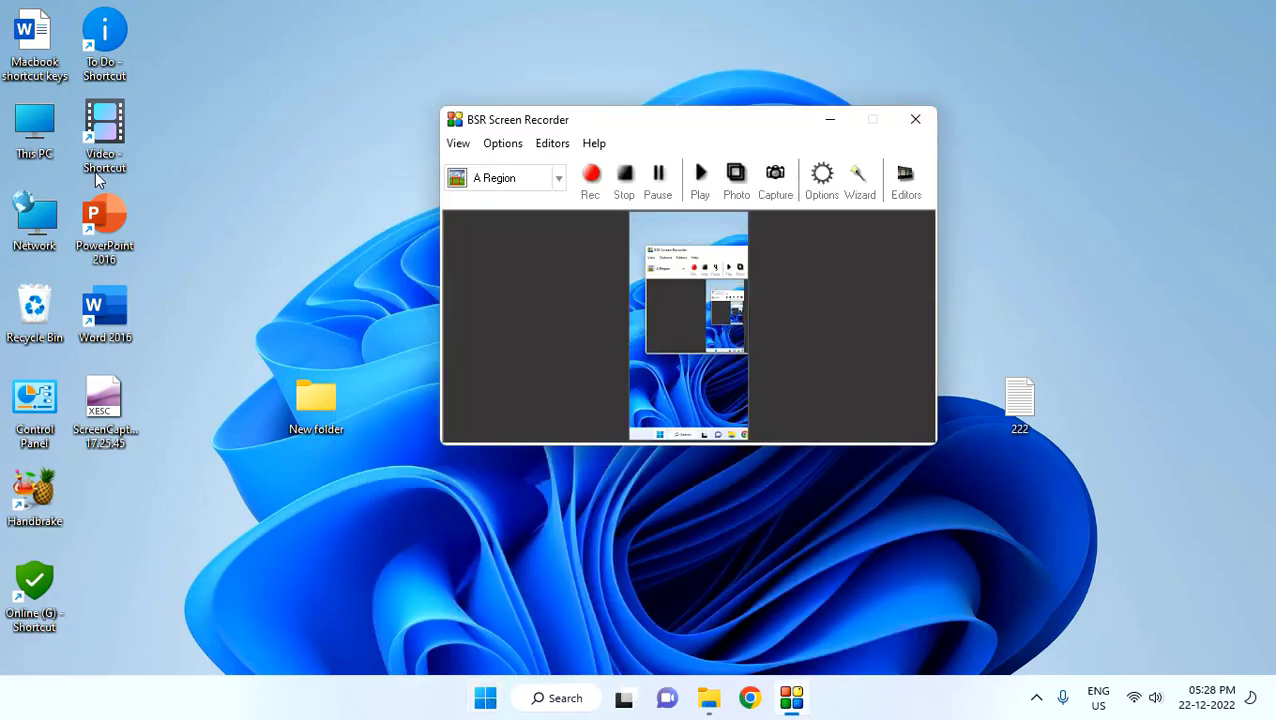
click(912, 121)
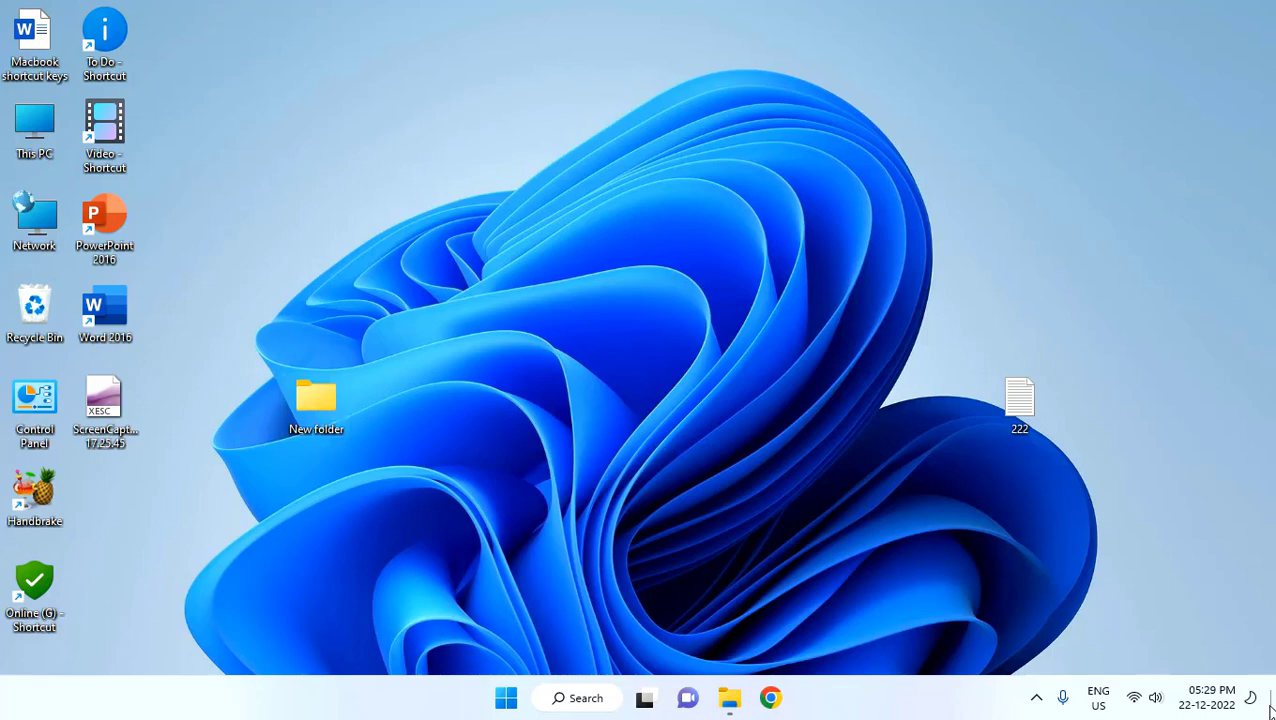
Open the New folder, then play Camtasia.mp4 in VLC, skim ahead and close it
double_click(316, 400)
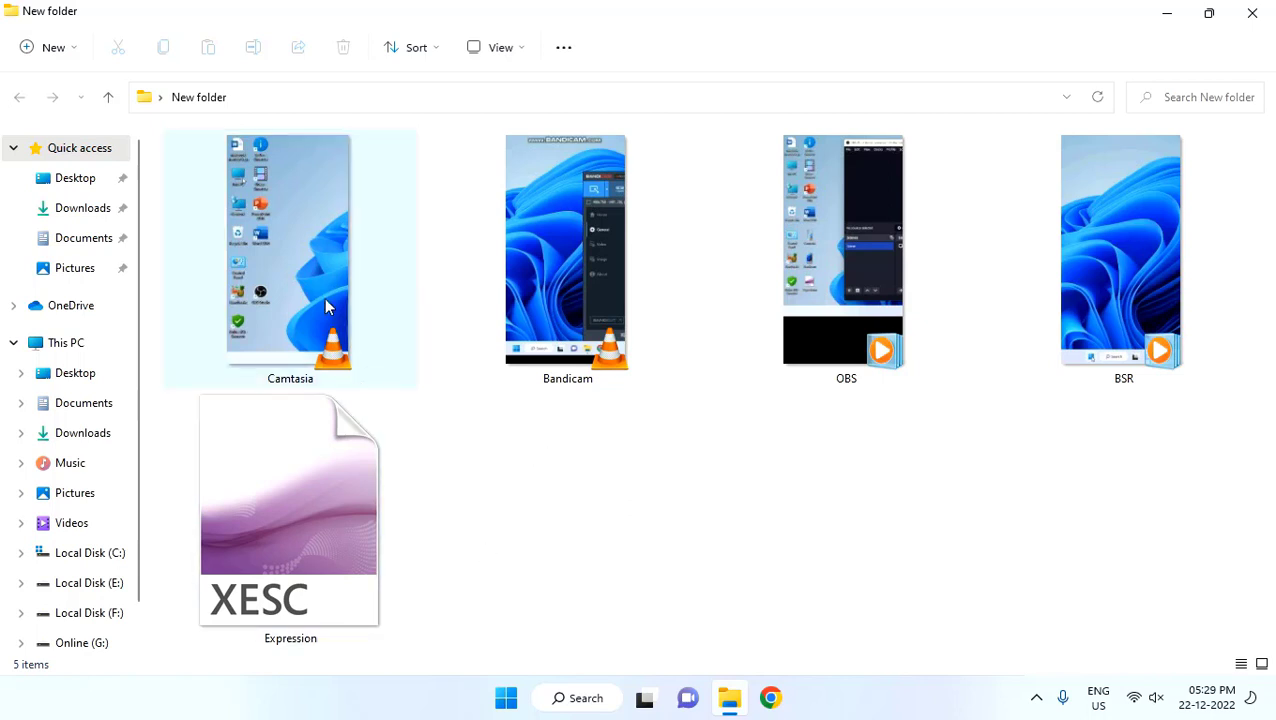
click(304, 258)
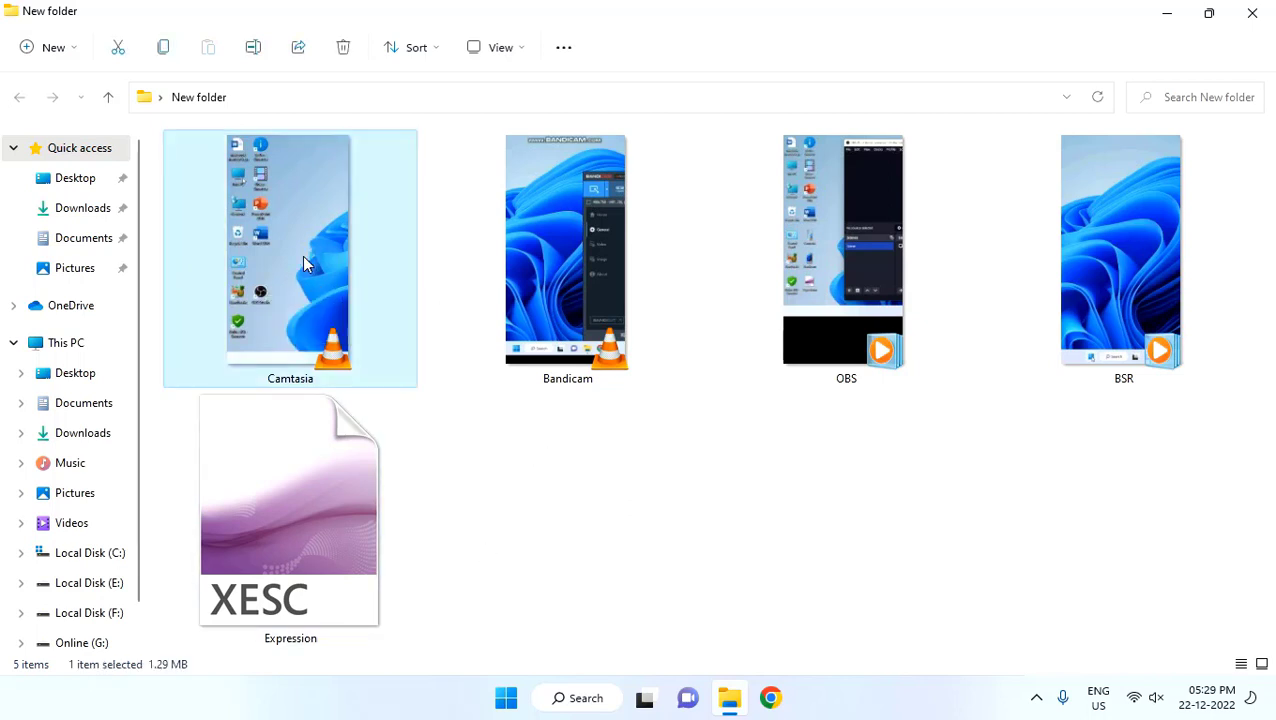
double_click(302, 258)
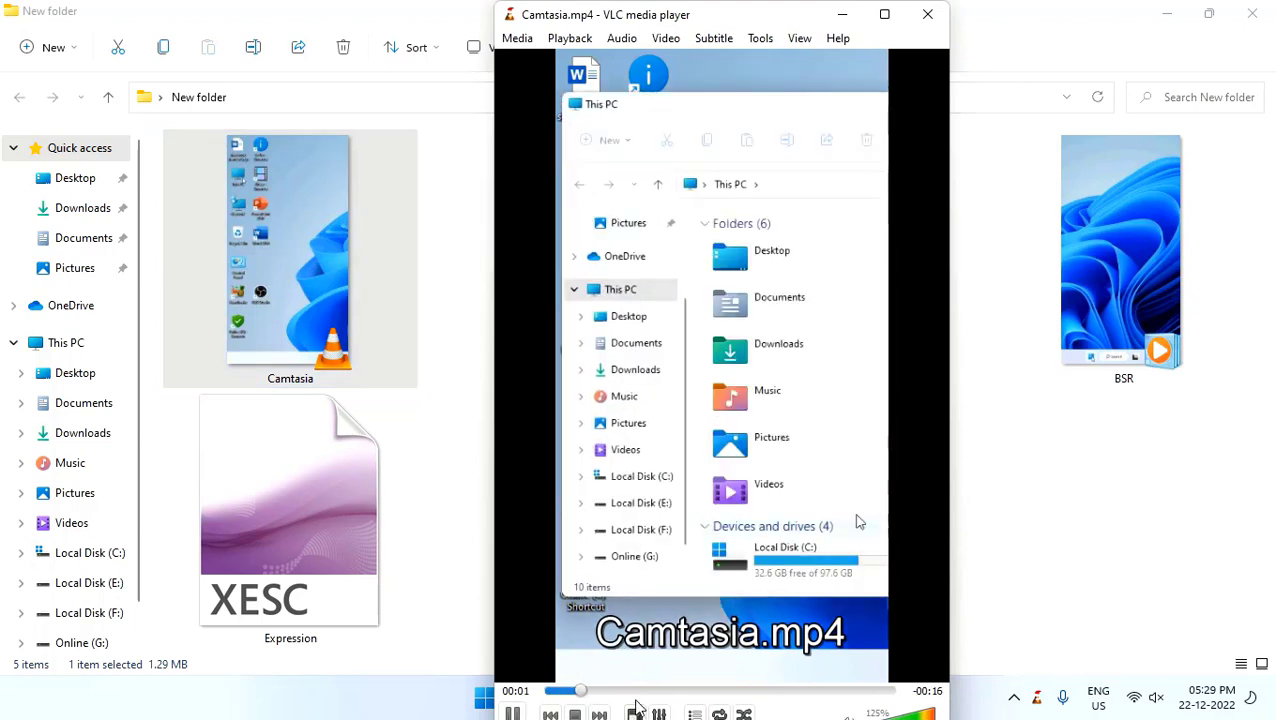
drag(636, 690, 863, 690)
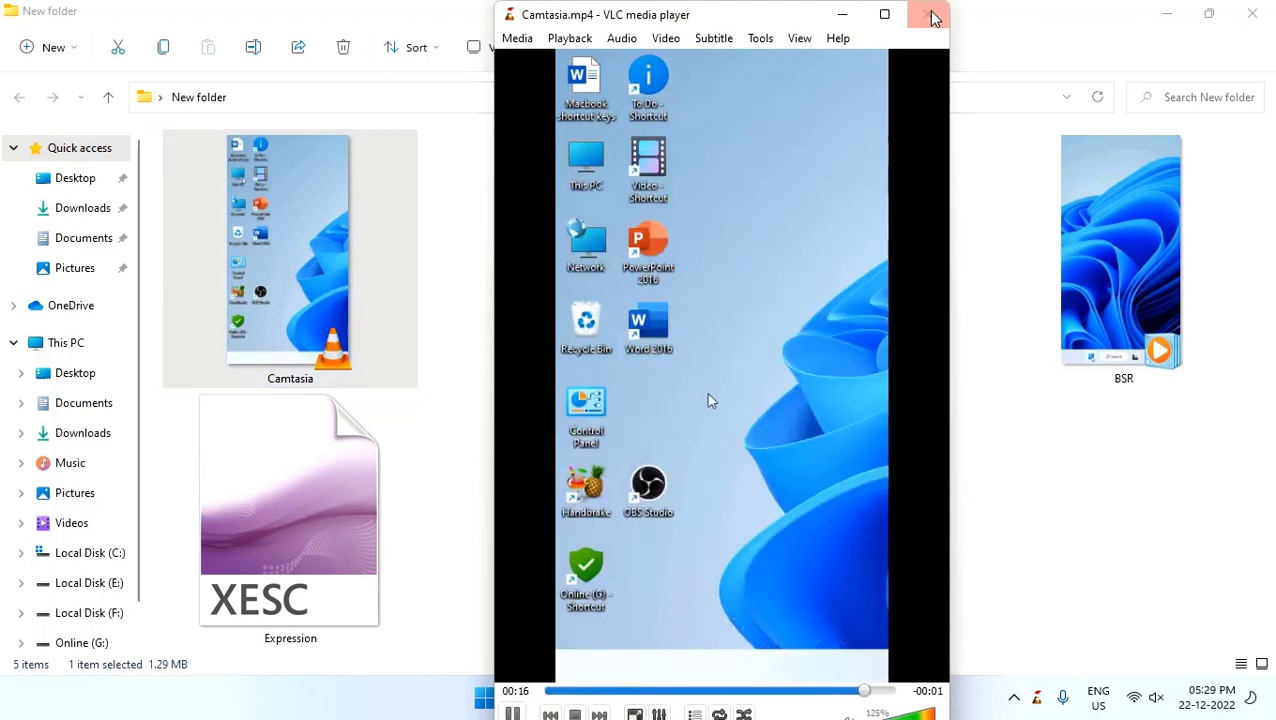
click(928, 15)
Play Bandicam.mp4, skip ahead, and close VLC
double_click(560, 260)
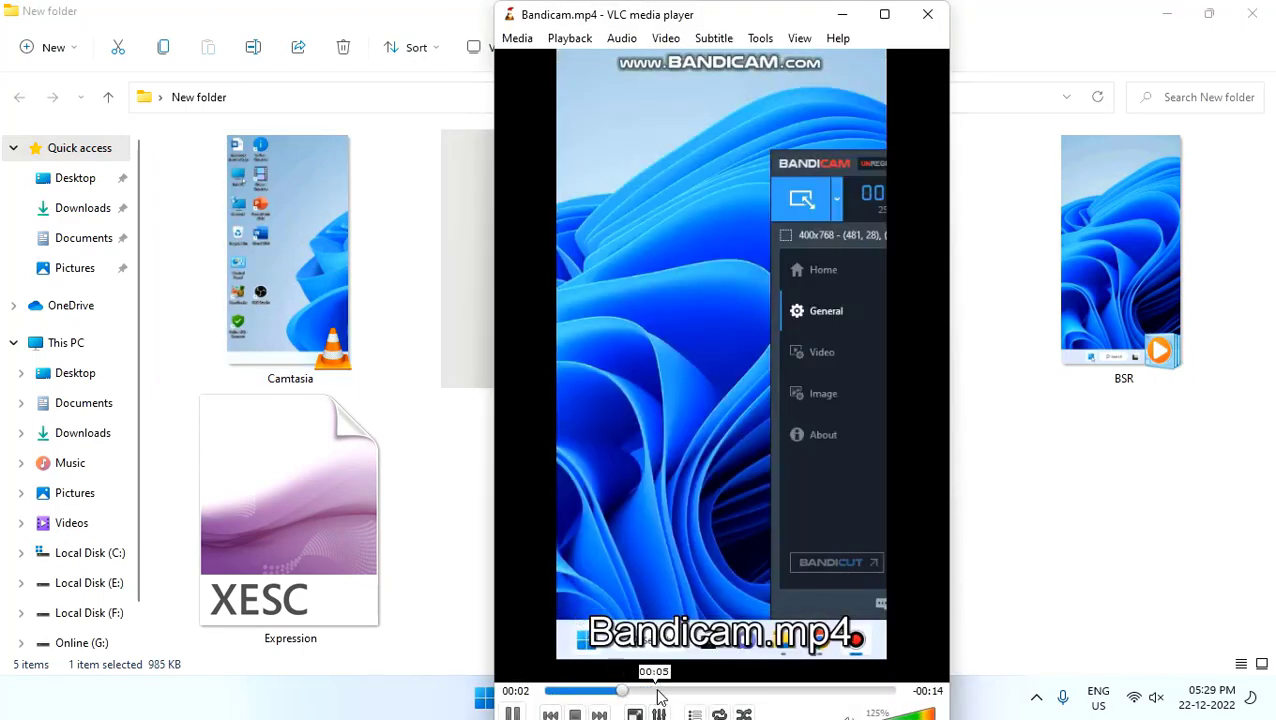
drag(658, 690, 760, 690)
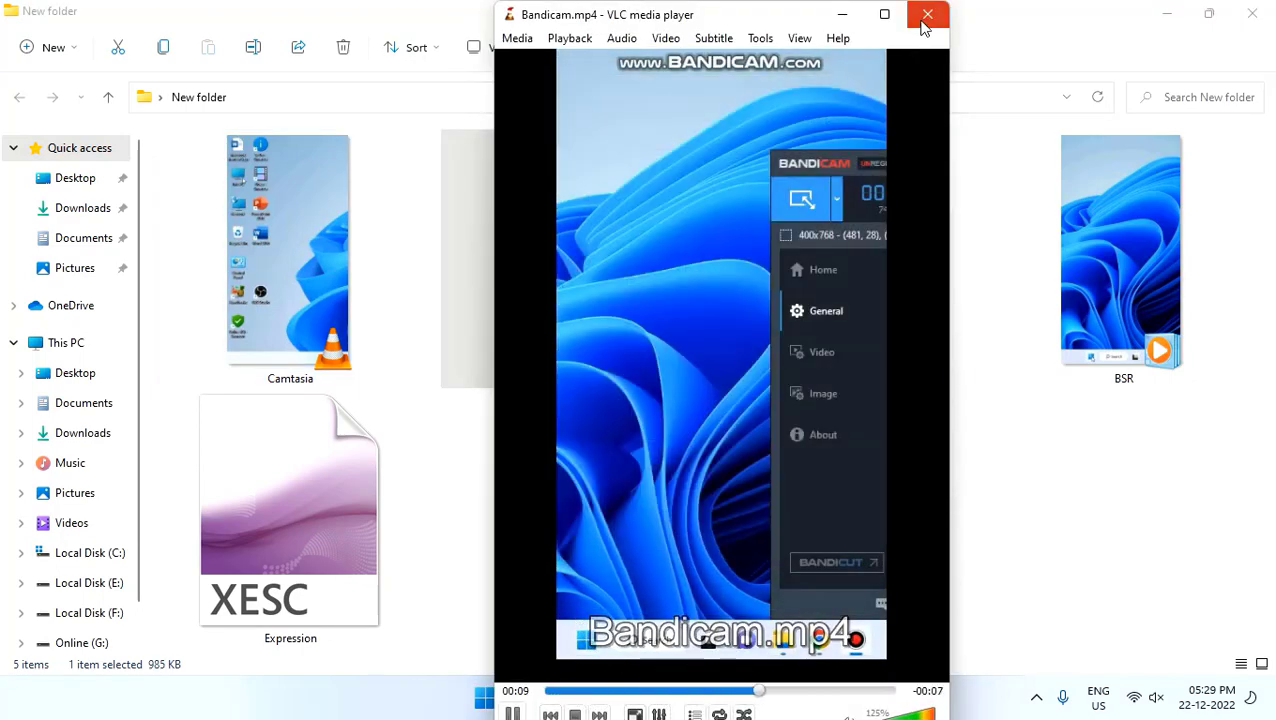
click(927, 15)
Play the OBS clip, jump ahead and close it, then play and close the BSR clip
double_click(816, 305)
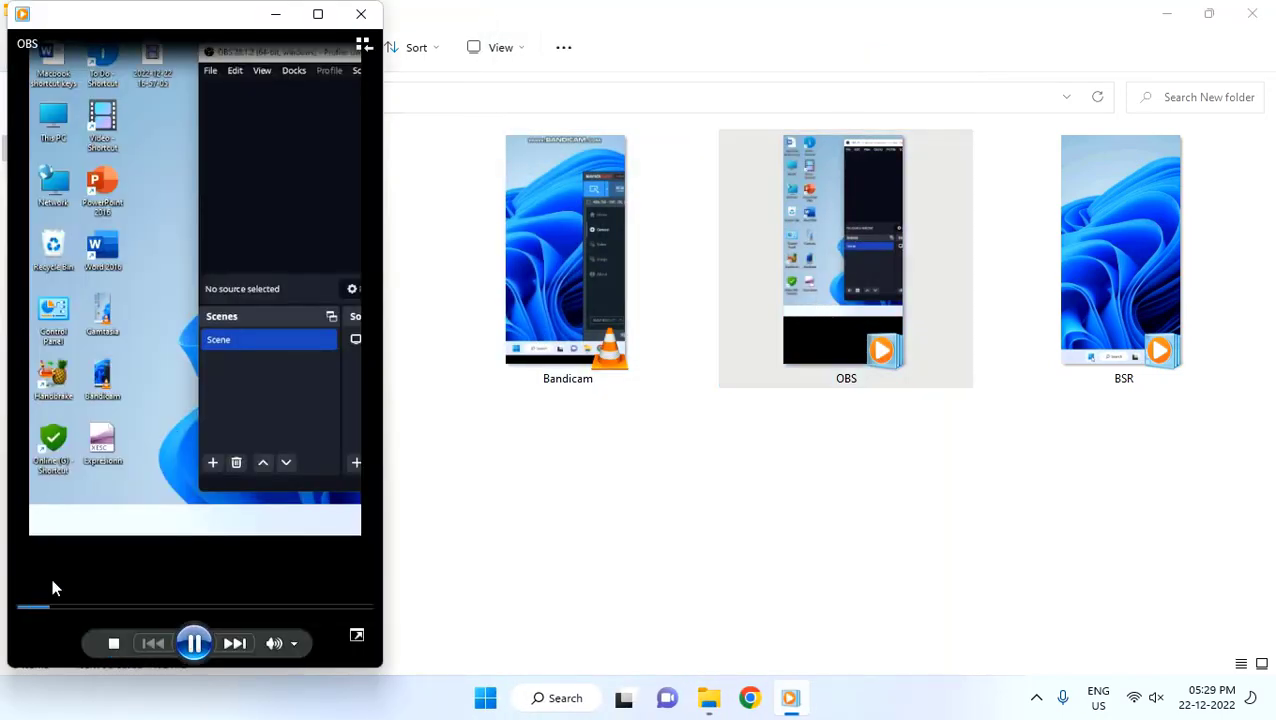
click(114, 607)
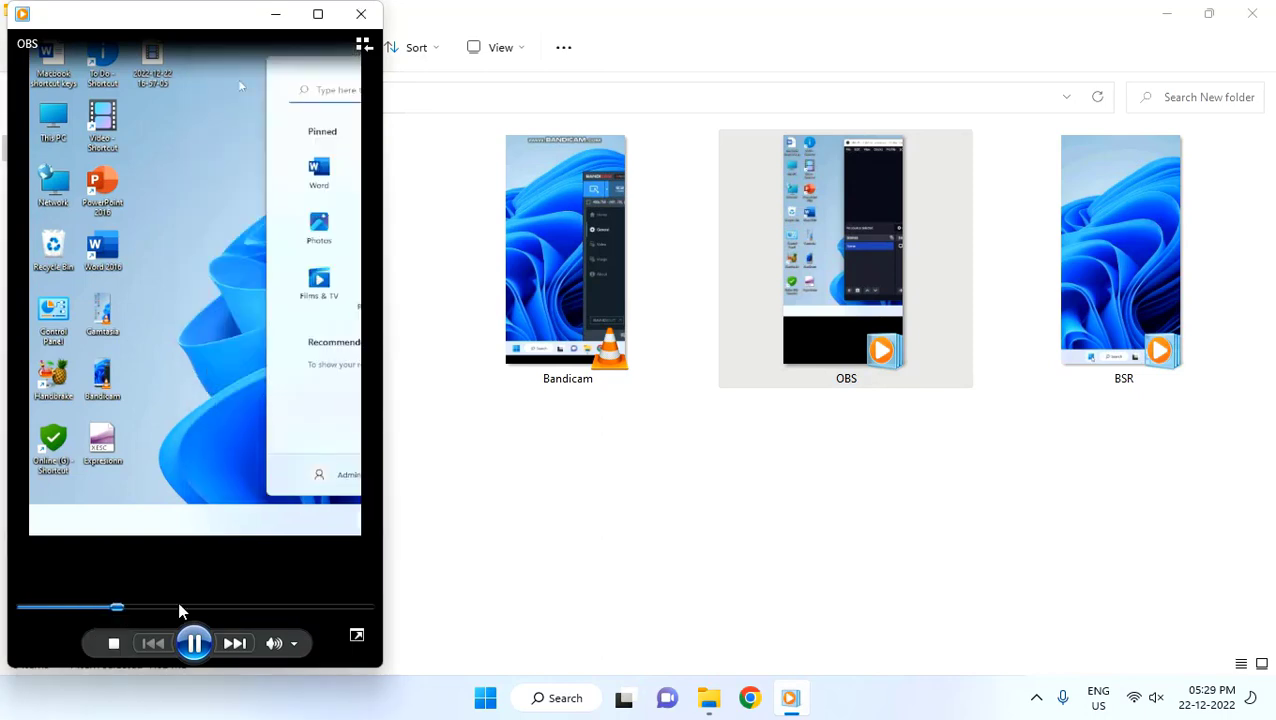
click(361, 14)
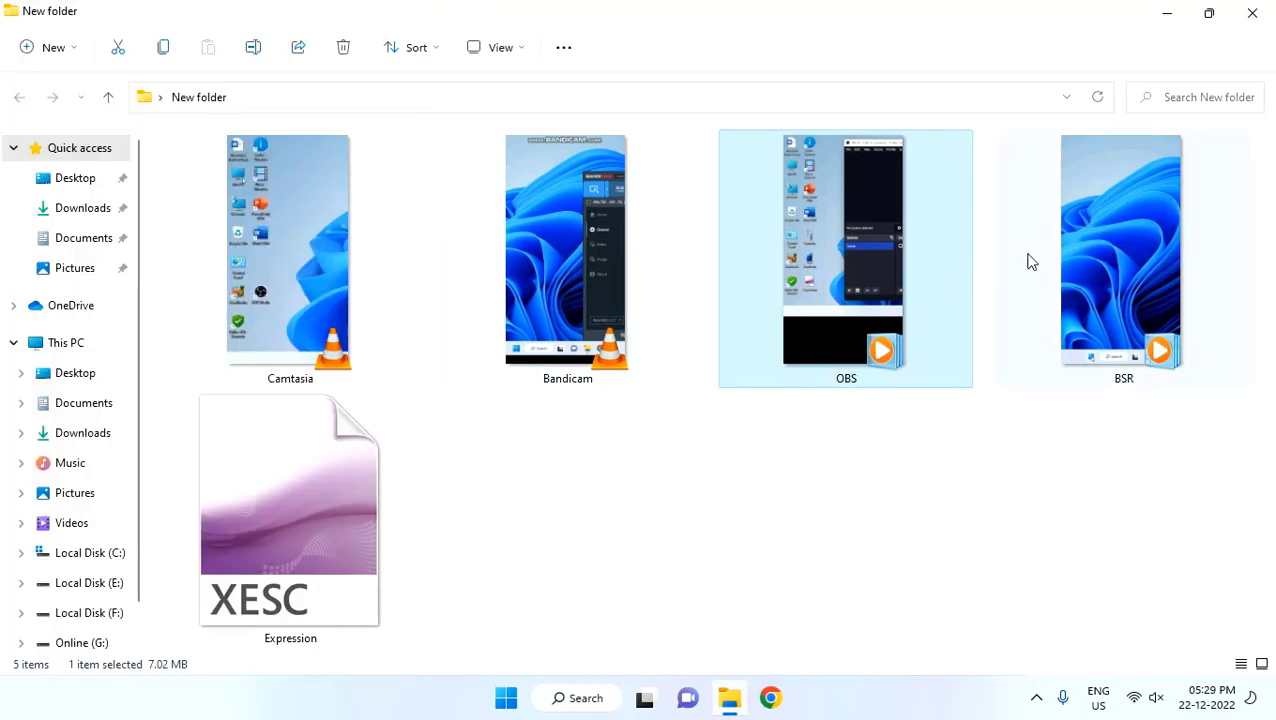
double_click(1094, 233)
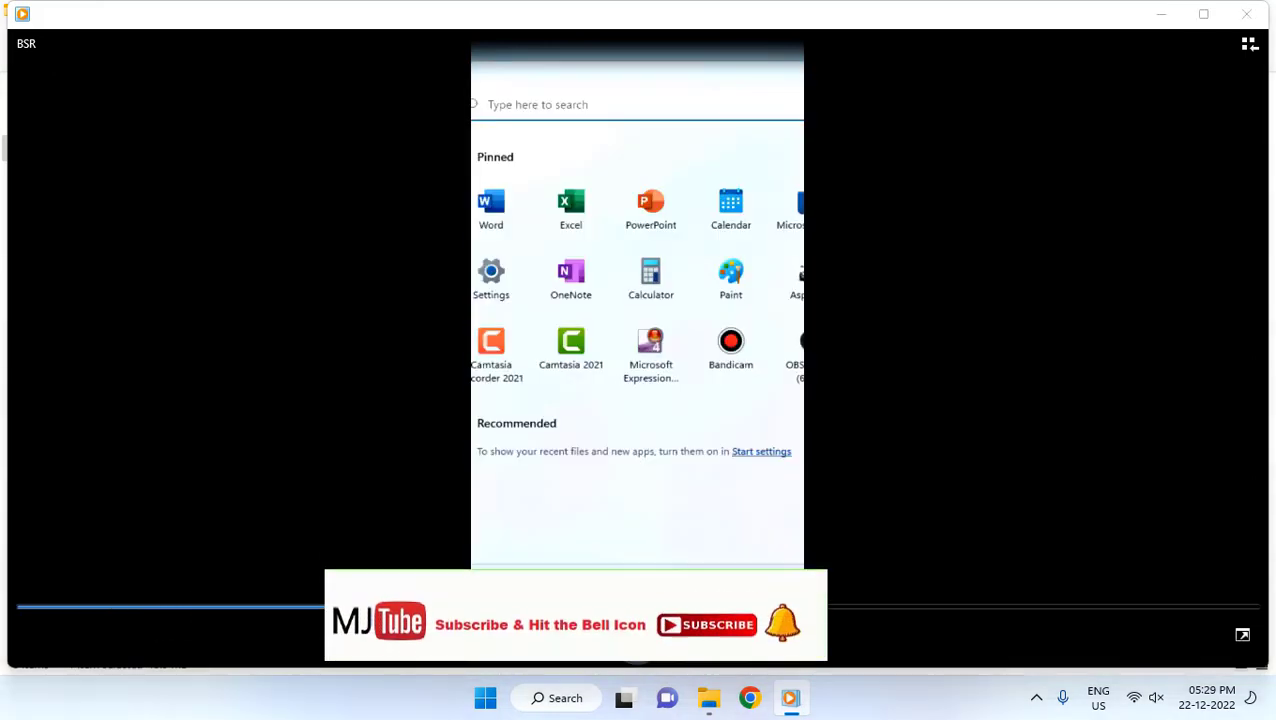
click(1246, 14)
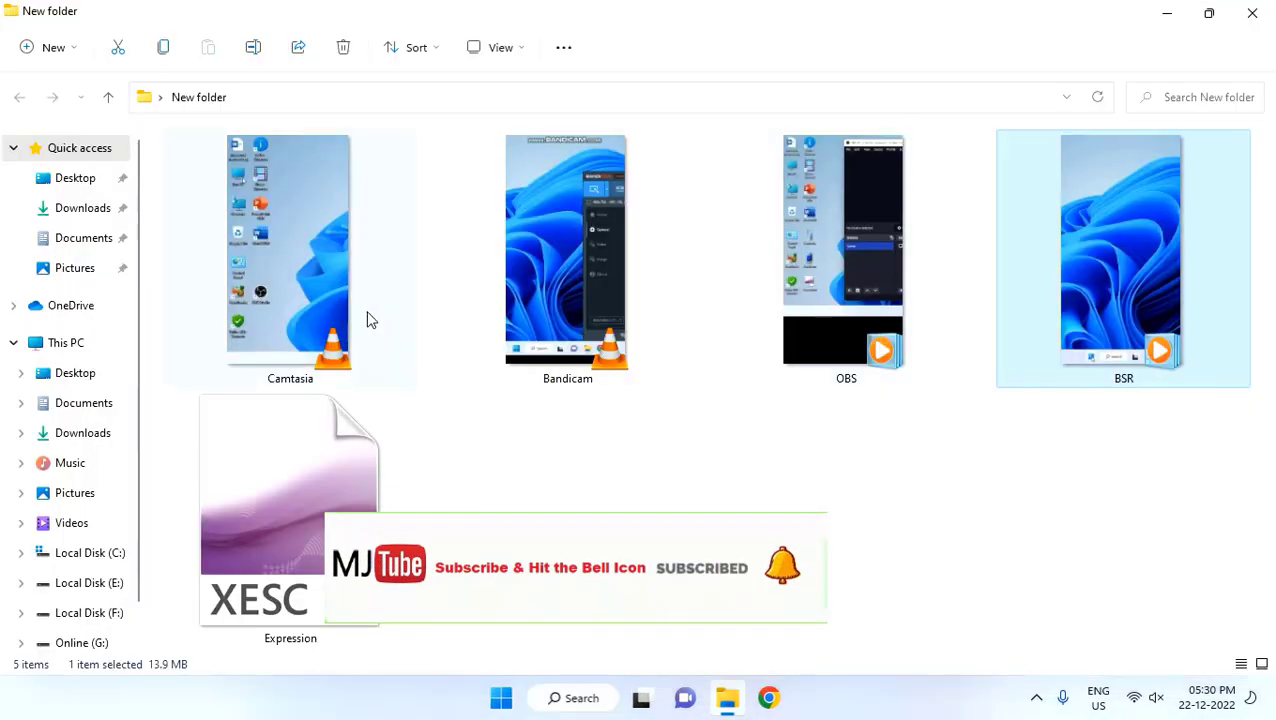
Play the Expression clip, jump ahead, and close Windows Media Player
double_click(284, 505)
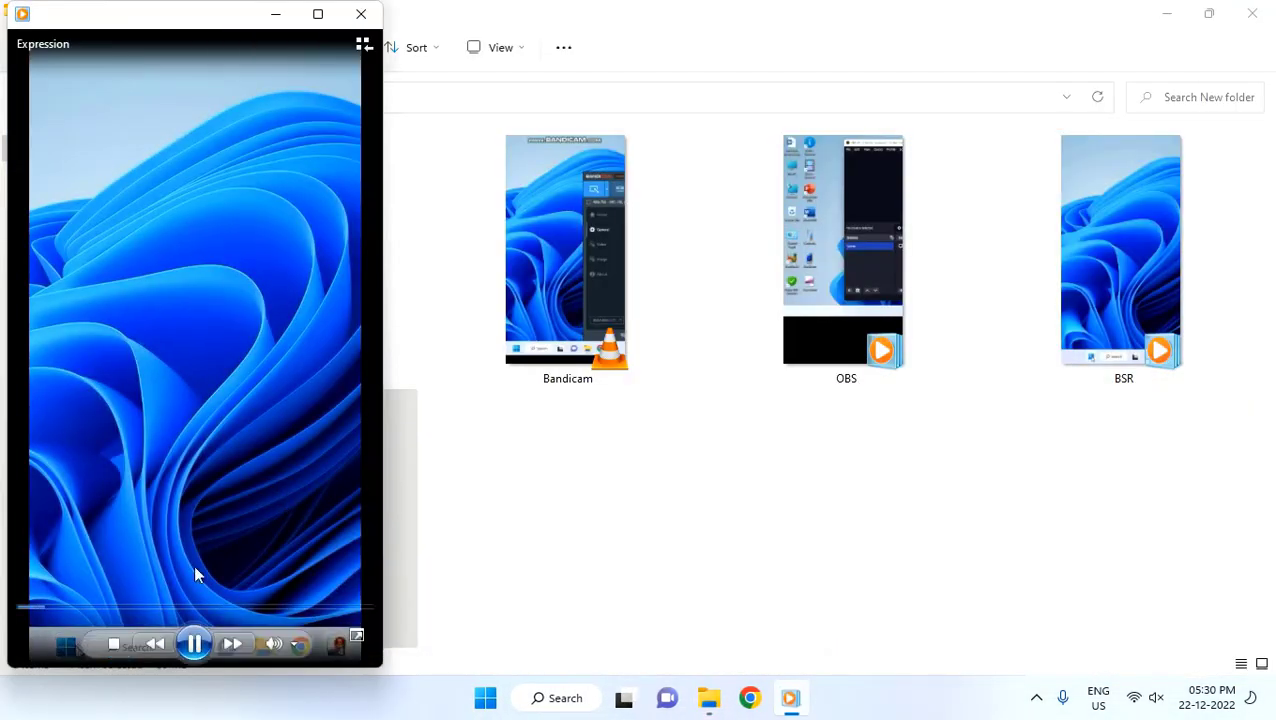
click(129, 606)
click(363, 17)
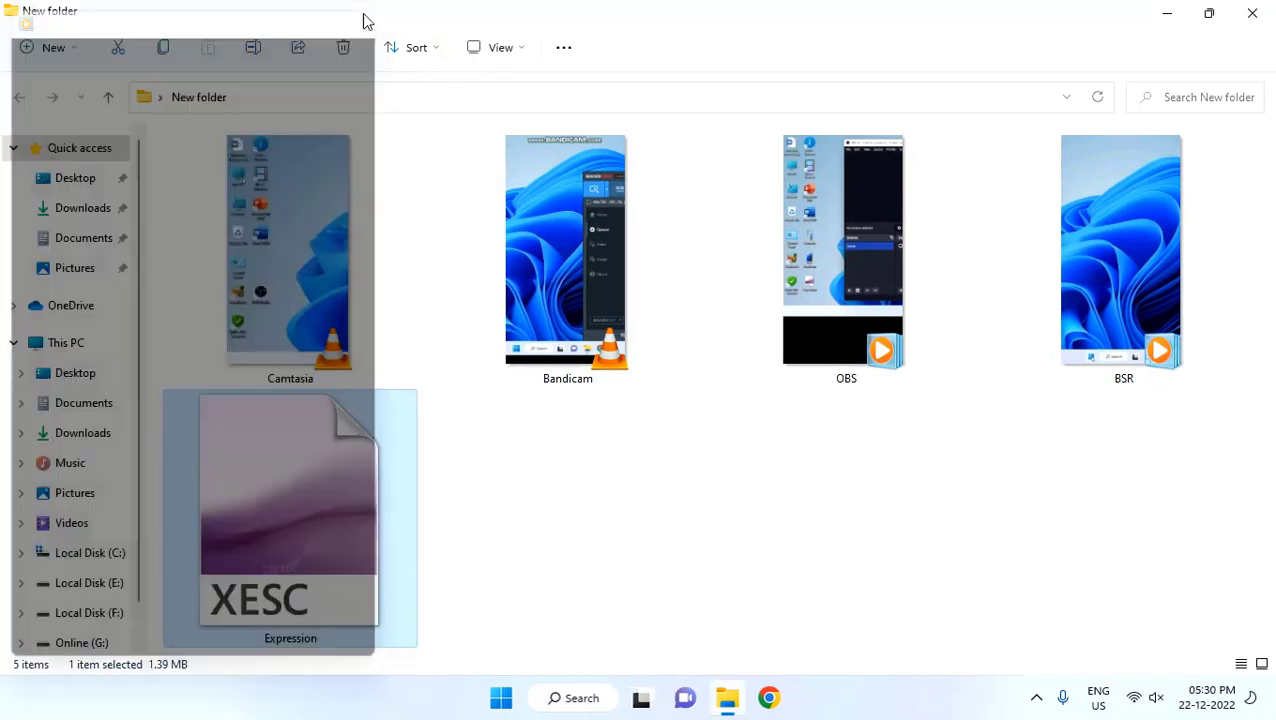
Clear the file selection and close the New folder window
click(292, 284)
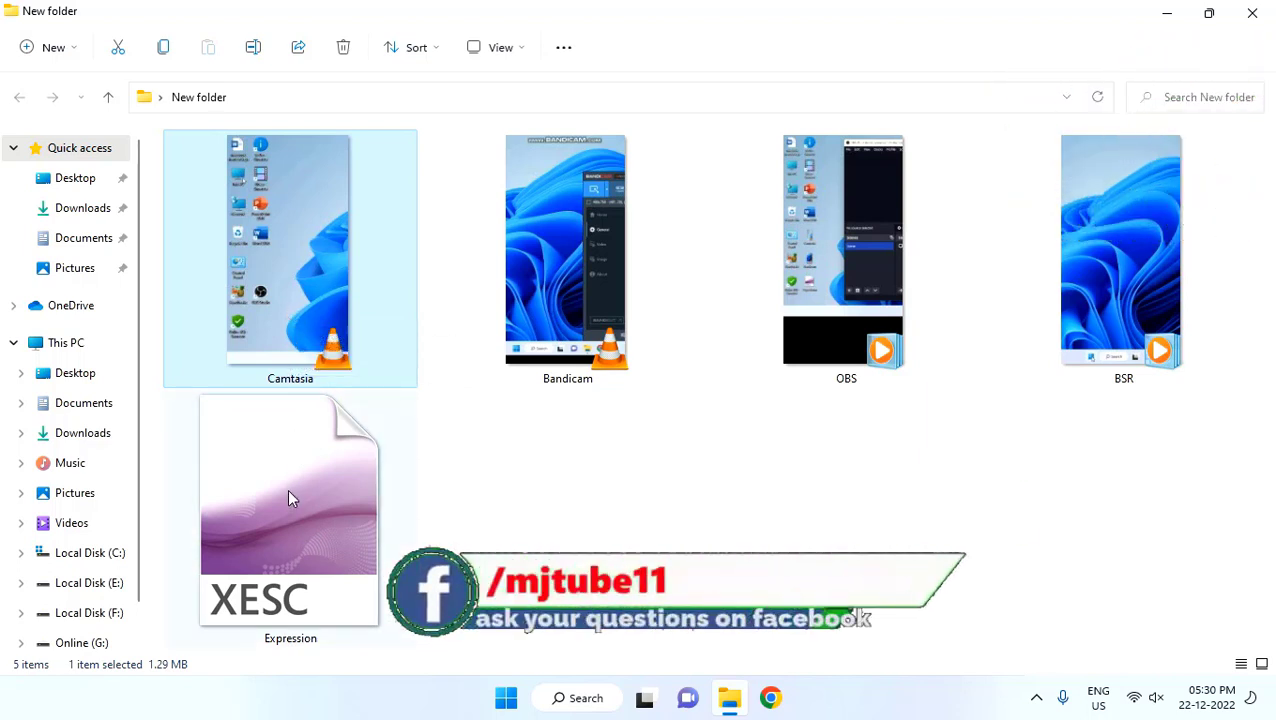
click(472, 492)
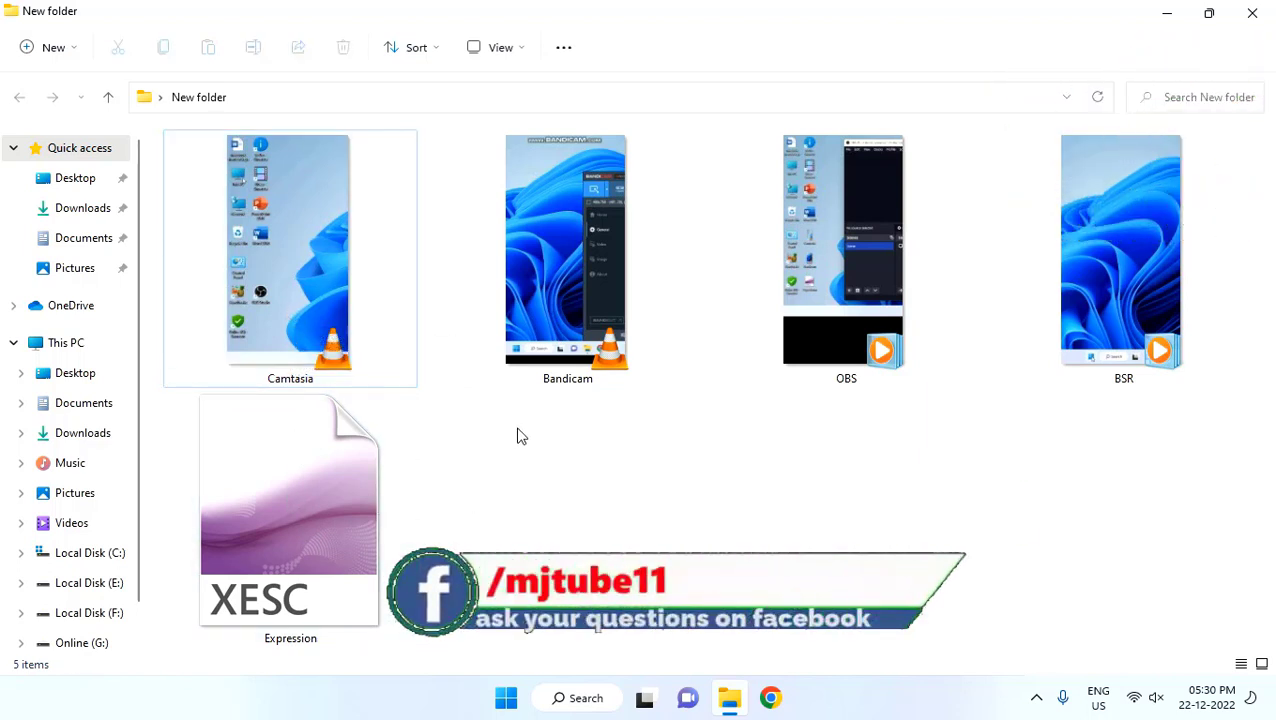
click(1252, 12)
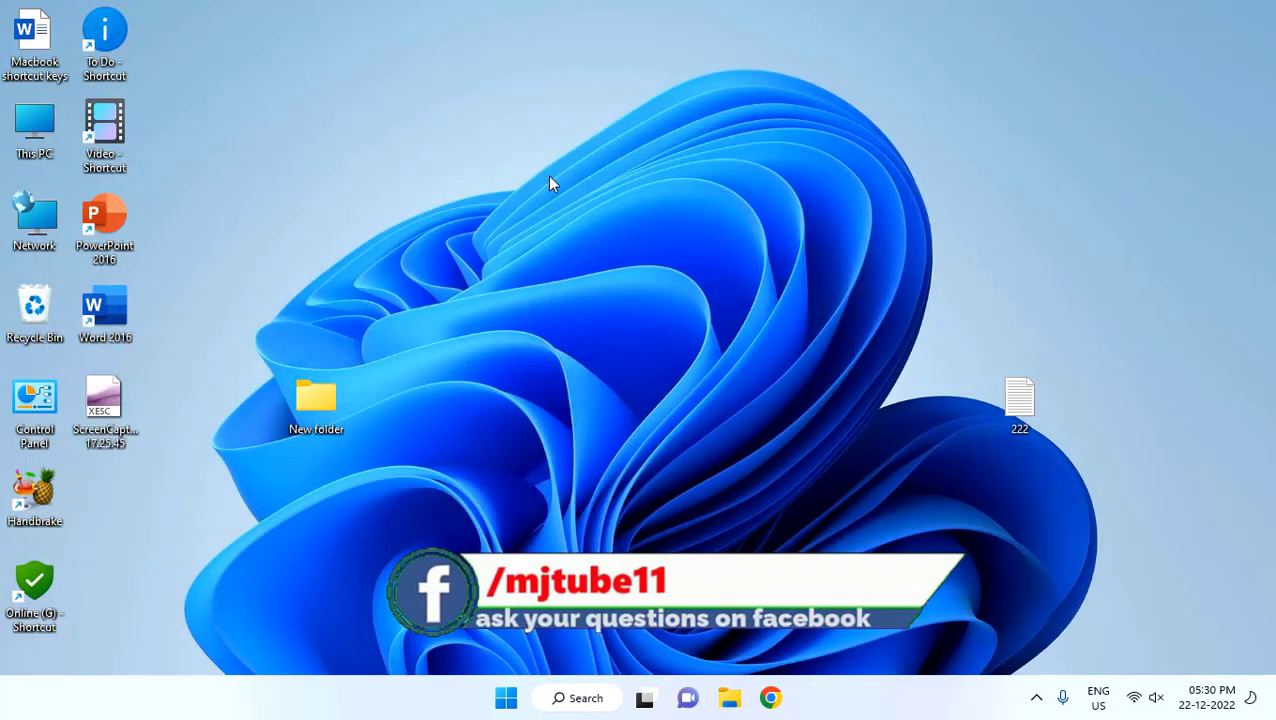